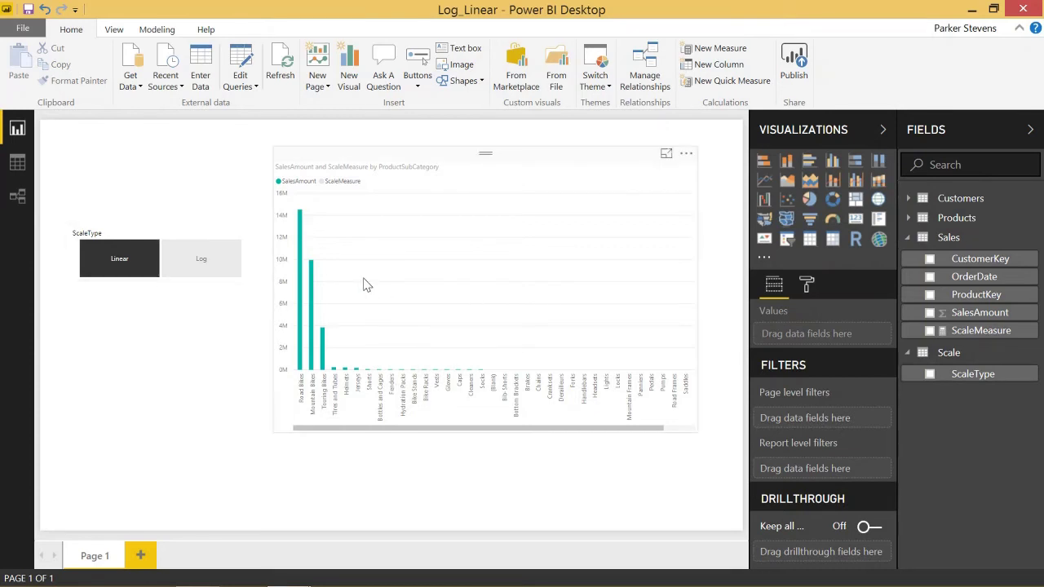
# Flip the ScaleType slicer between Log and Linear several times, ending on Linear.
pyautogui.click(218, 275)
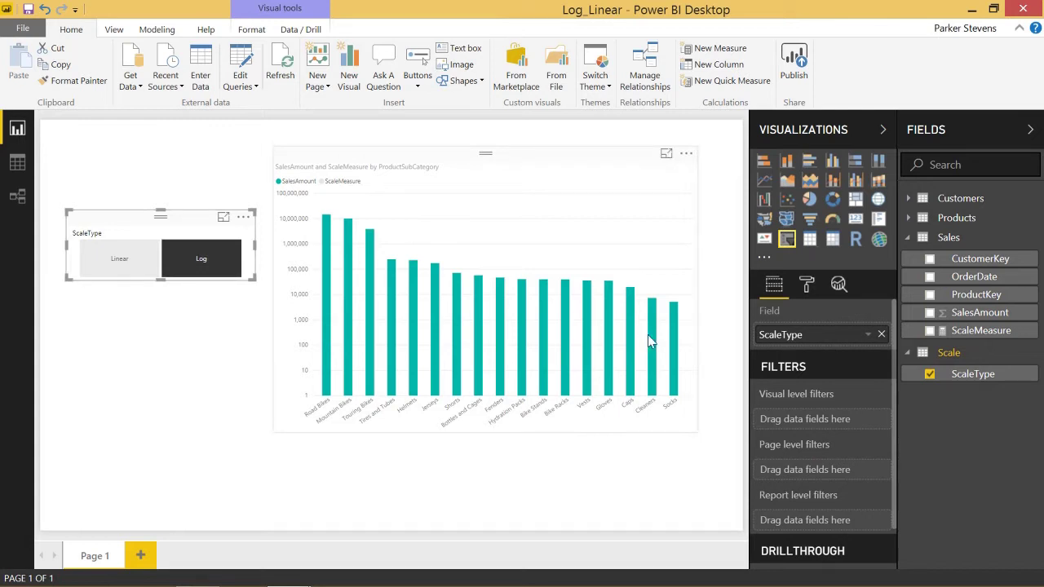
pyautogui.moveTo(652, 341)
pyautogui.click(133, 266)
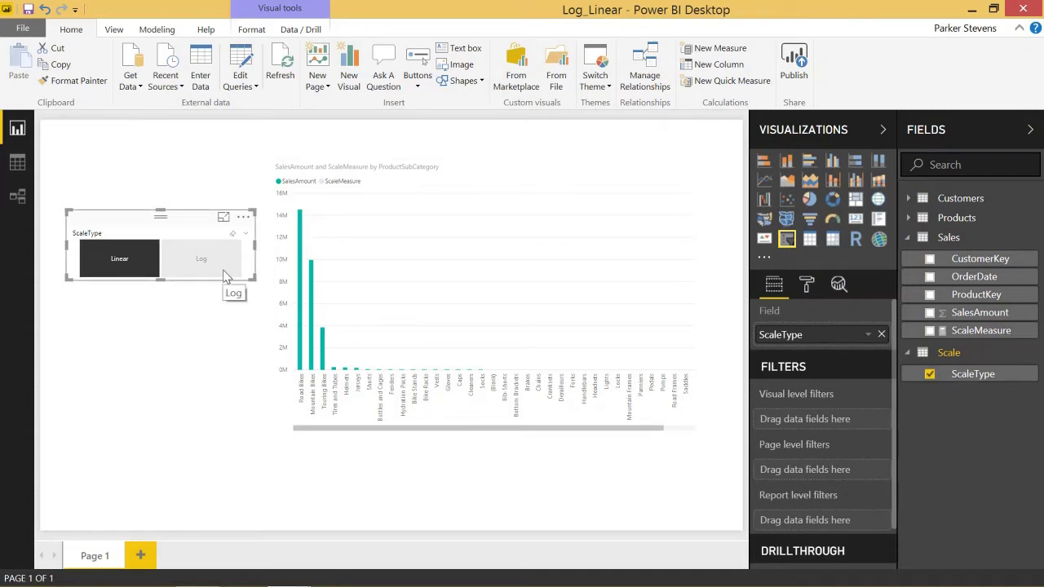
pyautogui.click(201, 258)
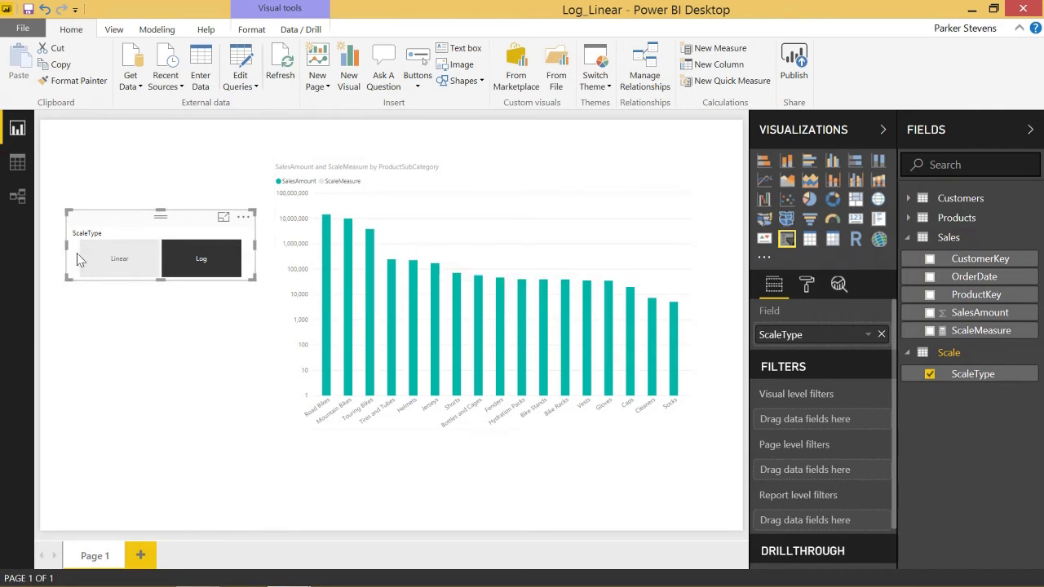
pyautogui.click(106, 265)
pyautogui.click(116, 269)
pyautogui.click(116, 270)
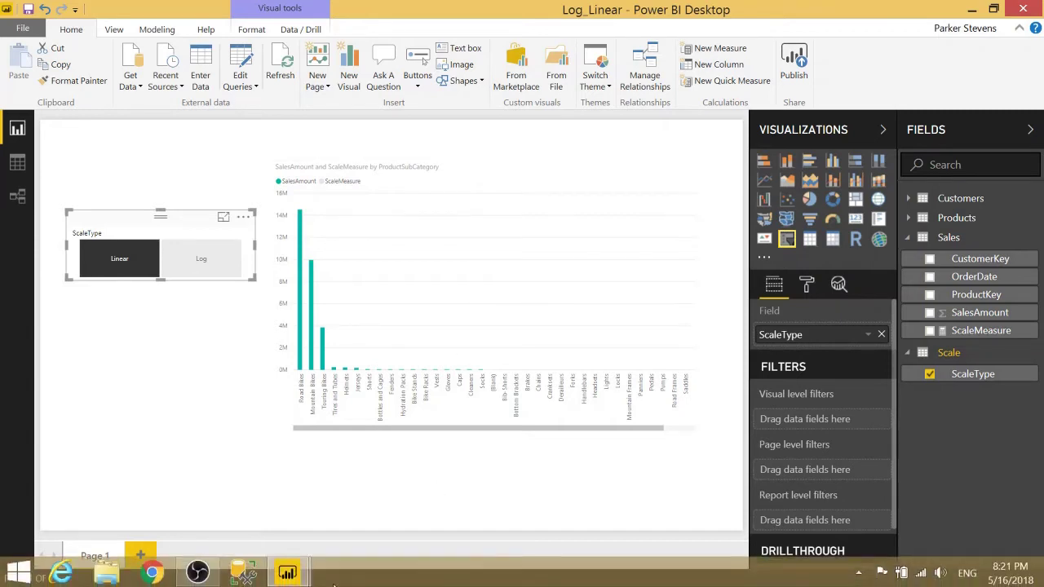
# In the 3Minute report, insert a clustered column chart and position it on the page.
pyautogui.moveTo(287, 572)
pyautogui.click(392, 510)
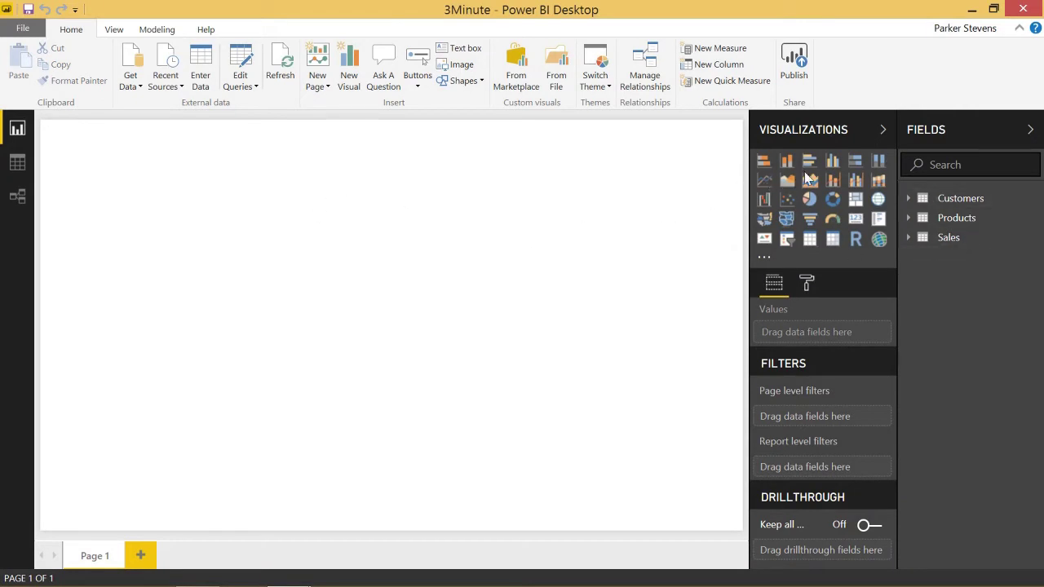
pyautogui.click(840, 167)
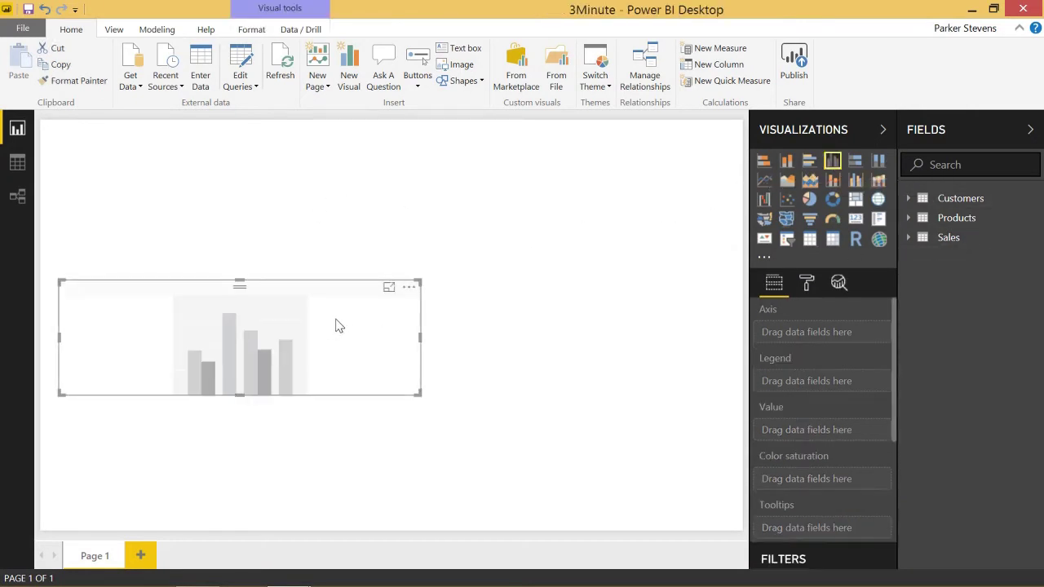
pyautogui.moveTo(335, 326); pyautogui.dragTo(559, 242)
pyautogui.moveTo(619, 304); pyautogui.dragTo(691, 362)
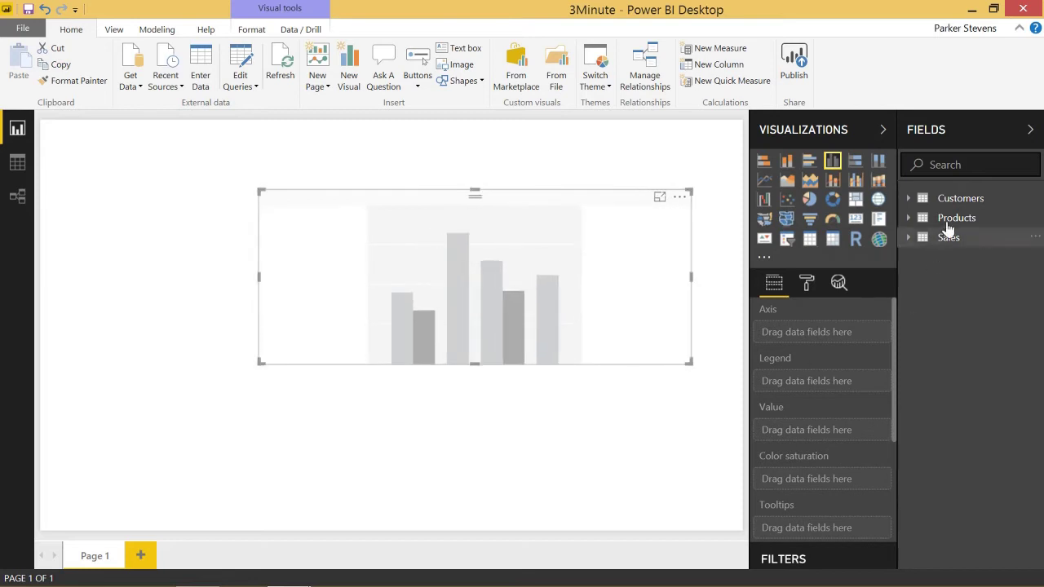
# Put Products' ProductSubCategory on the axis and SalesAmount as values, then enlarge the chart.
pyautogui.click(954, 219)
pyautogui.moveTo(970, 293); pyautogui.dragTo(815, 332)
pyautogui.click(949, 315)
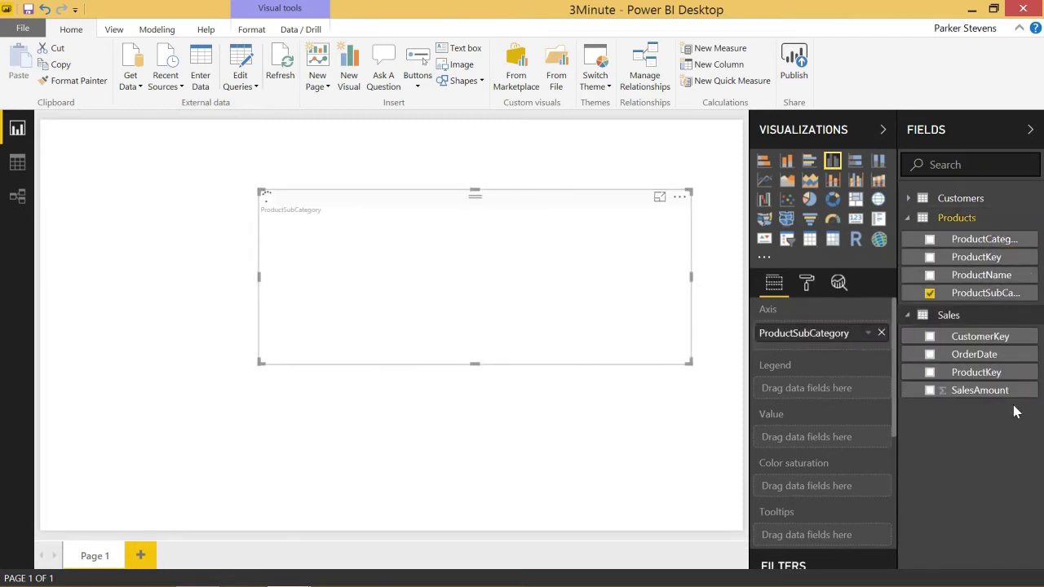
pyautogui.moveTo(948, 392); pyautogui.dragTo(840, 441)
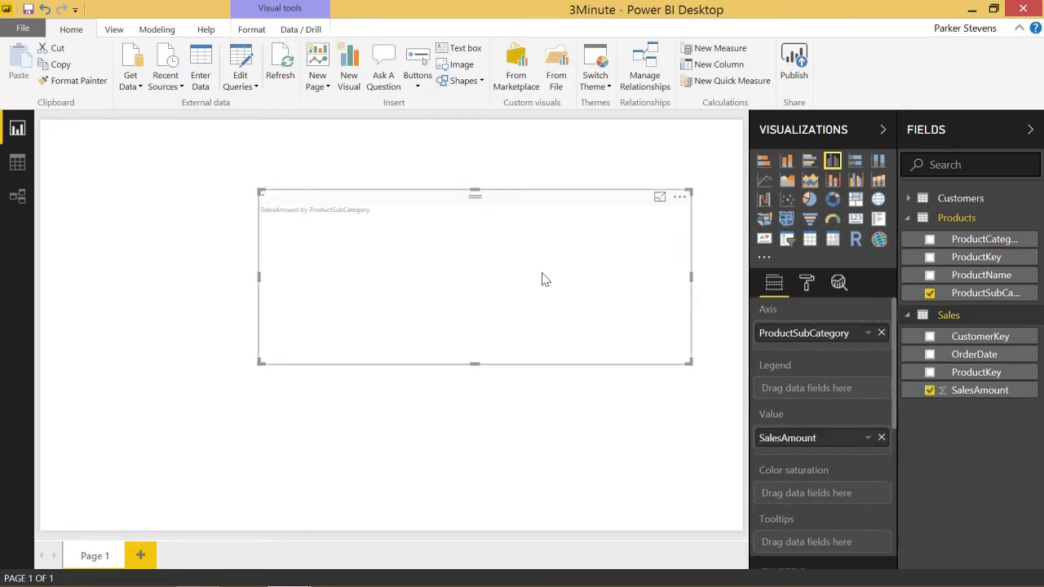
pyautogui.moveTo(492, 203); pyautogui.dragTo(508, 177)
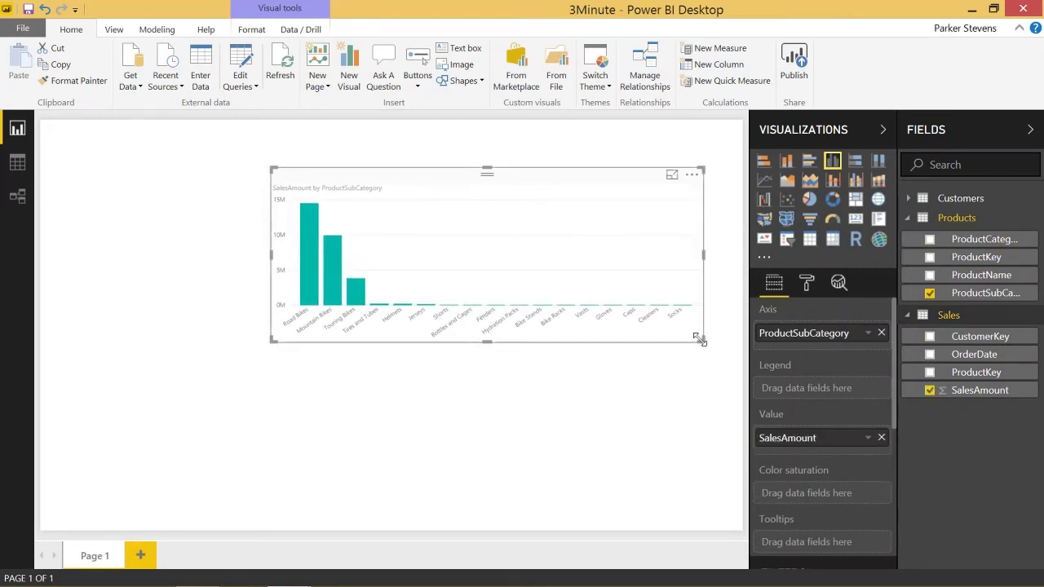
pyautogui.moveTo(701, 343); pyautogui.dragTo(683, 449)
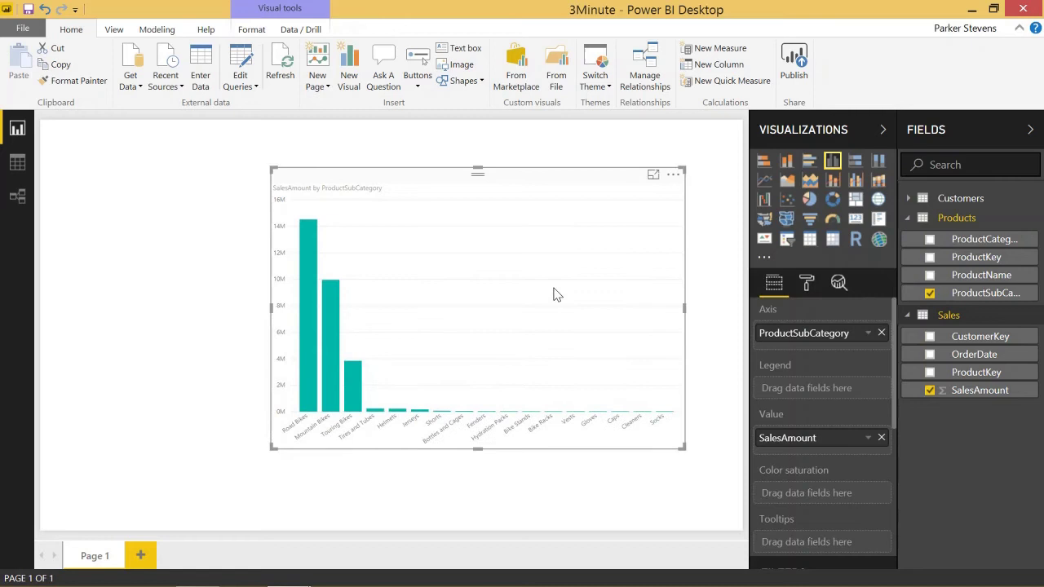
# Set the column chart's Y-axis scale type to Log, running 1 to 100,000,000.
pyautogui.click(804, 285)
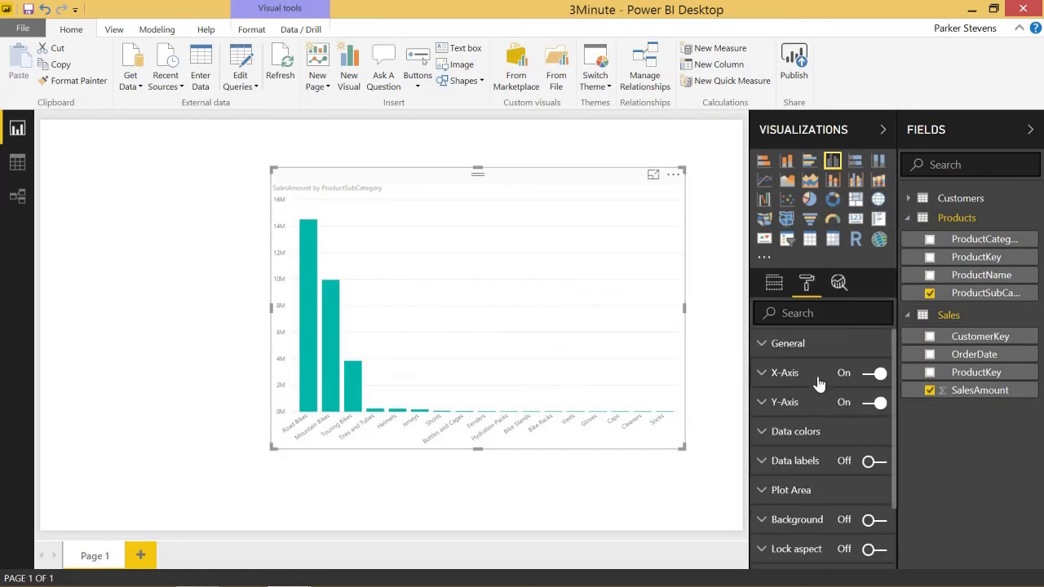
pyautogui.click(803, 405)
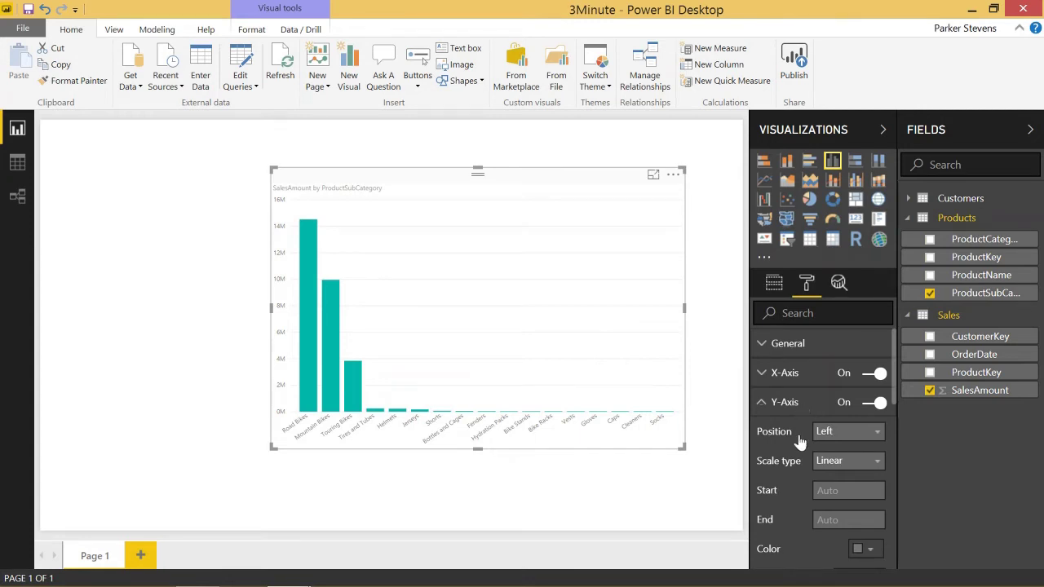
pyautogui.click(835, 465)
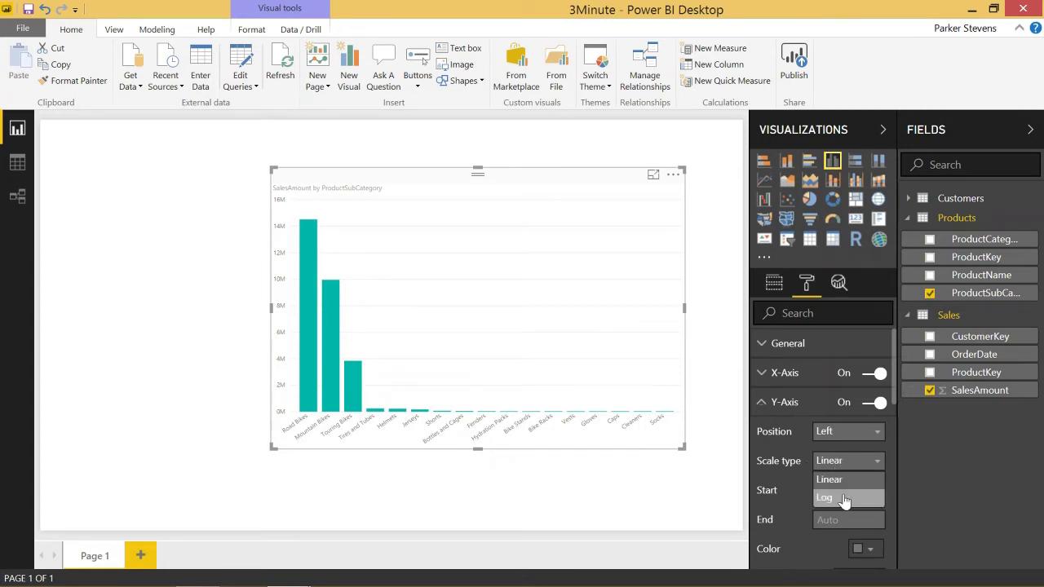
pyautogui.click(841, 494)
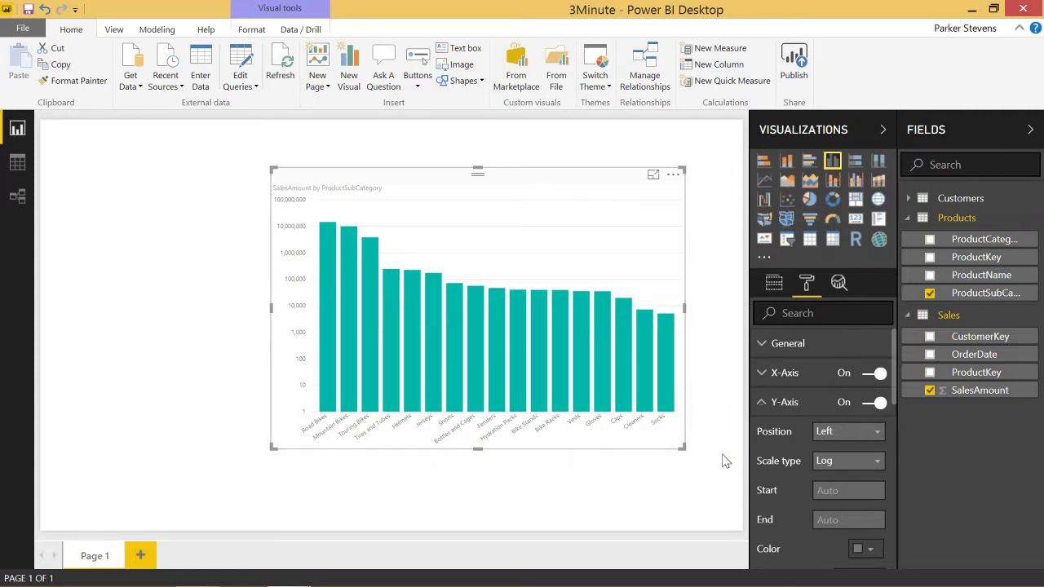
pyautogui.moveTo(595, 183); pyautogui.dragTo(613, 179)
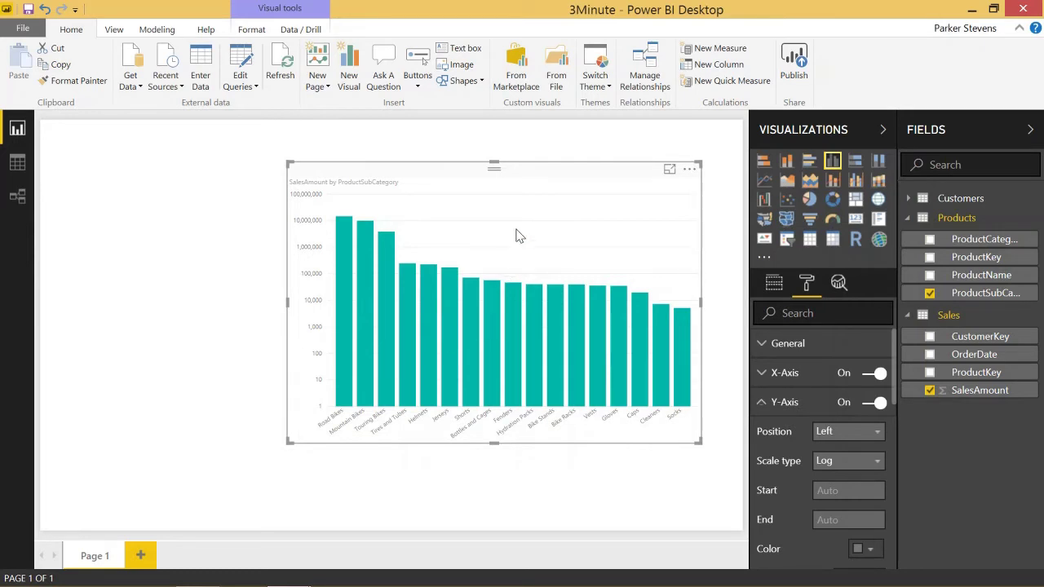
# Start a new entered-data table named Scale with its first column renamed ScaleType.
pyautogui.click(210, 70)
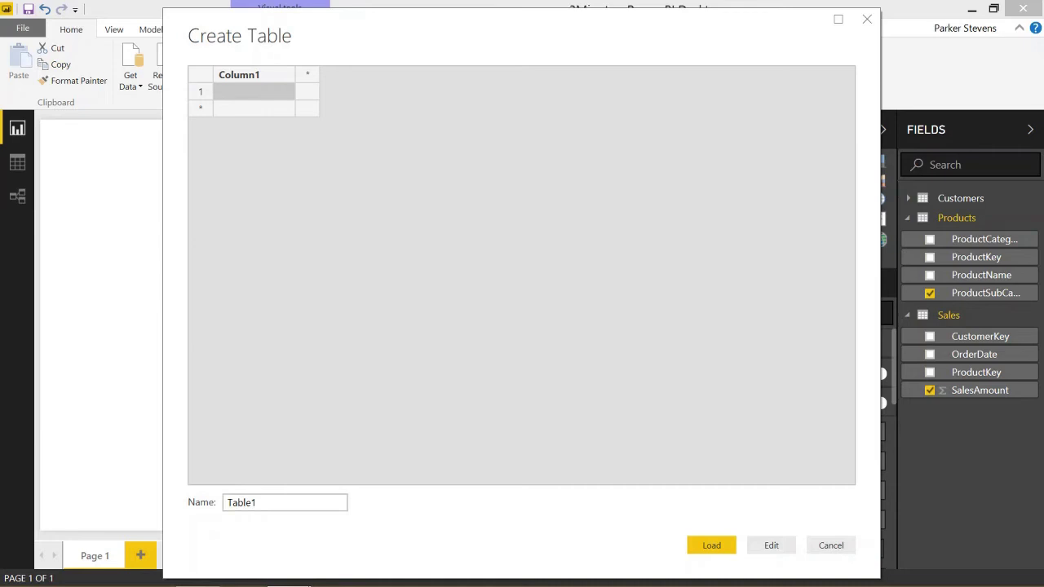
pyautogui.doubleClick(245, 503)
pyautogui.write('Sc')
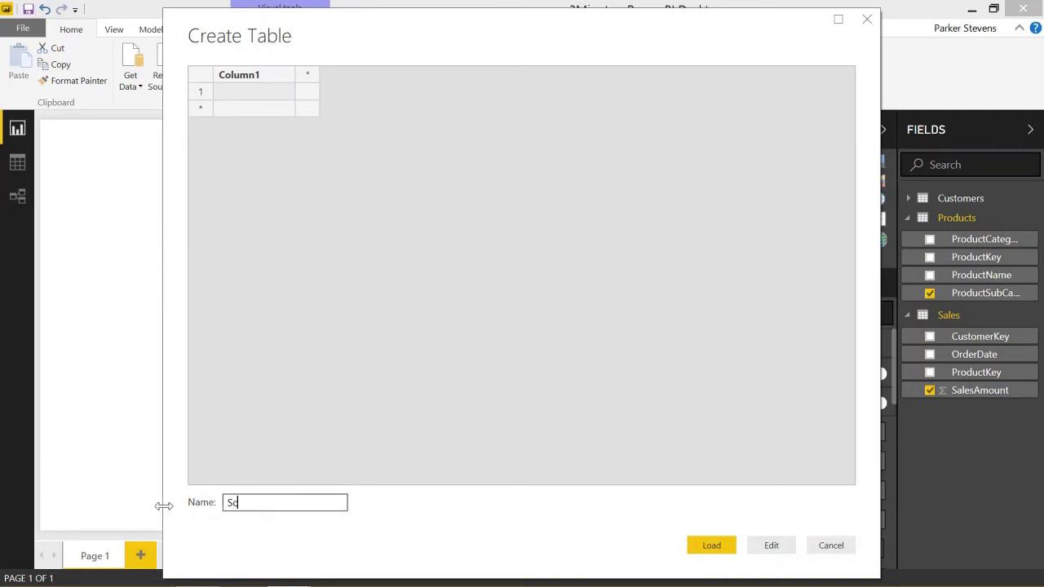
pyautogui.click(237, 75)
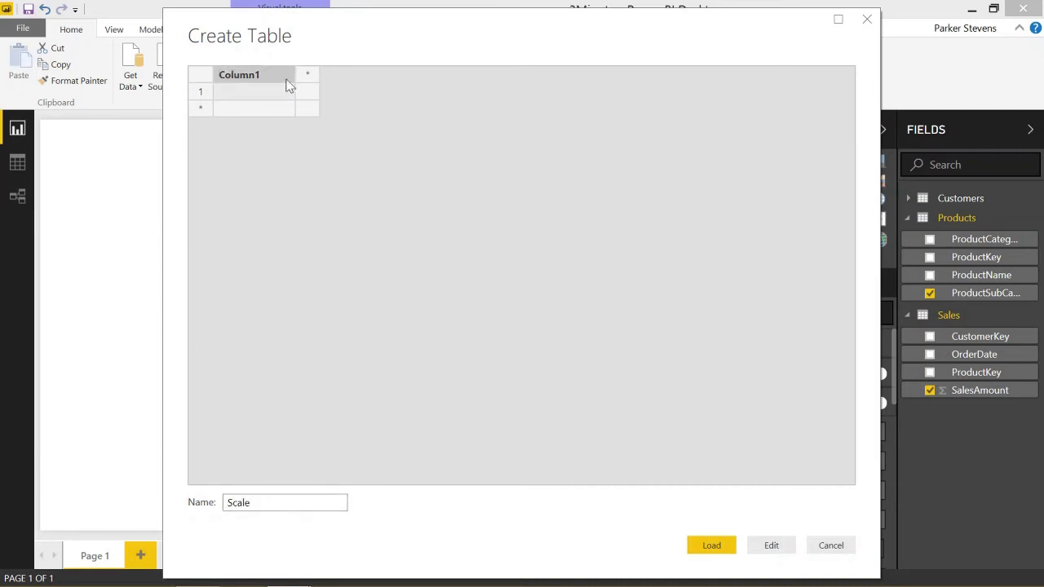
pyautogui.write('ScaleType')
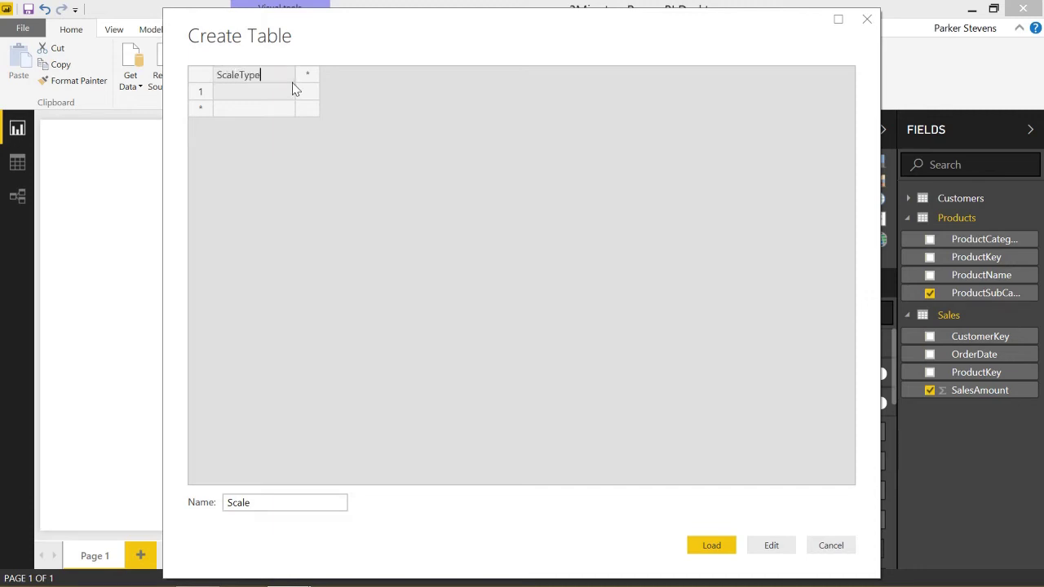
pyautogui.press('Return')
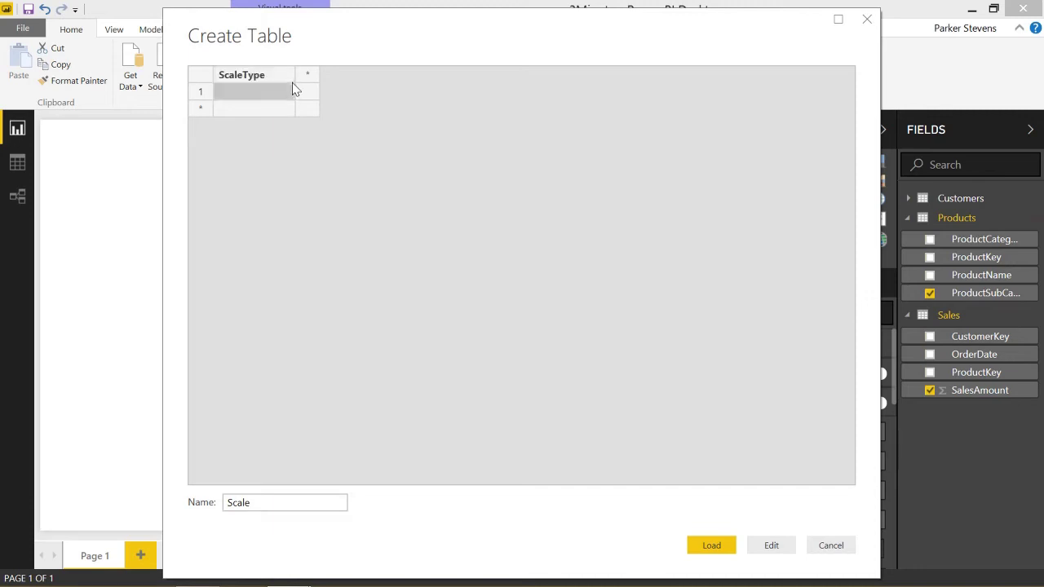
# Enter the rows Linear and Log, then load the Scale table into the model.
pyautogui.write('Liner')
pyautogui.press('BackSpace')
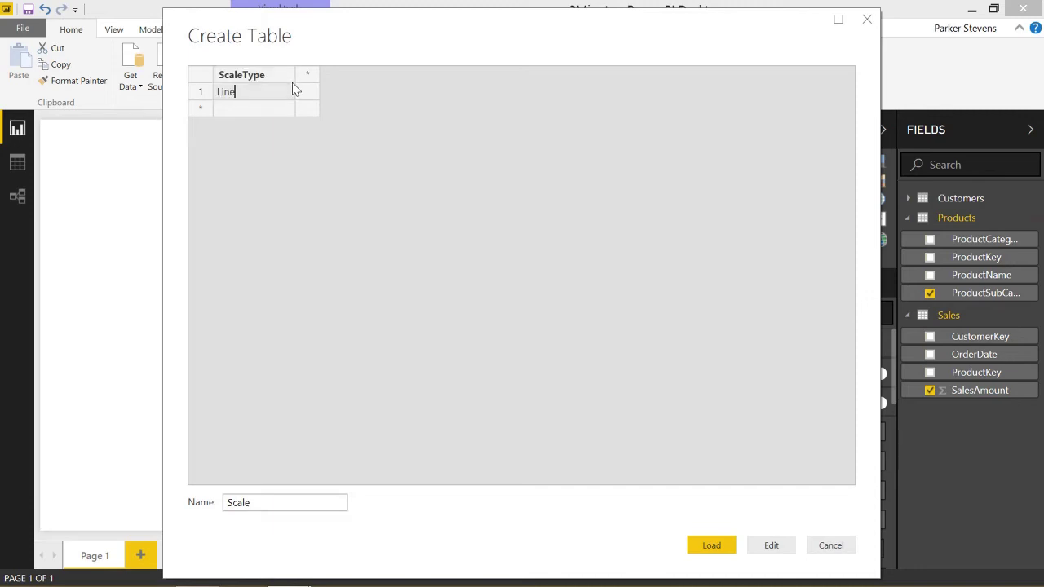
pyautogui.write('ar')
pyautogui.press('Return')
pyautogui.write('Log')
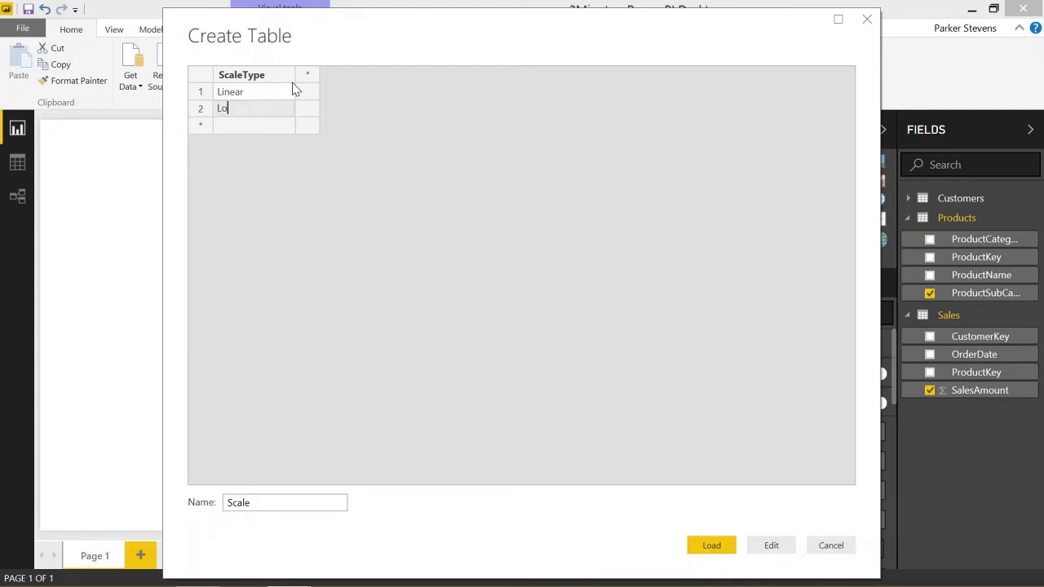
pyautogui.click(714, 545)
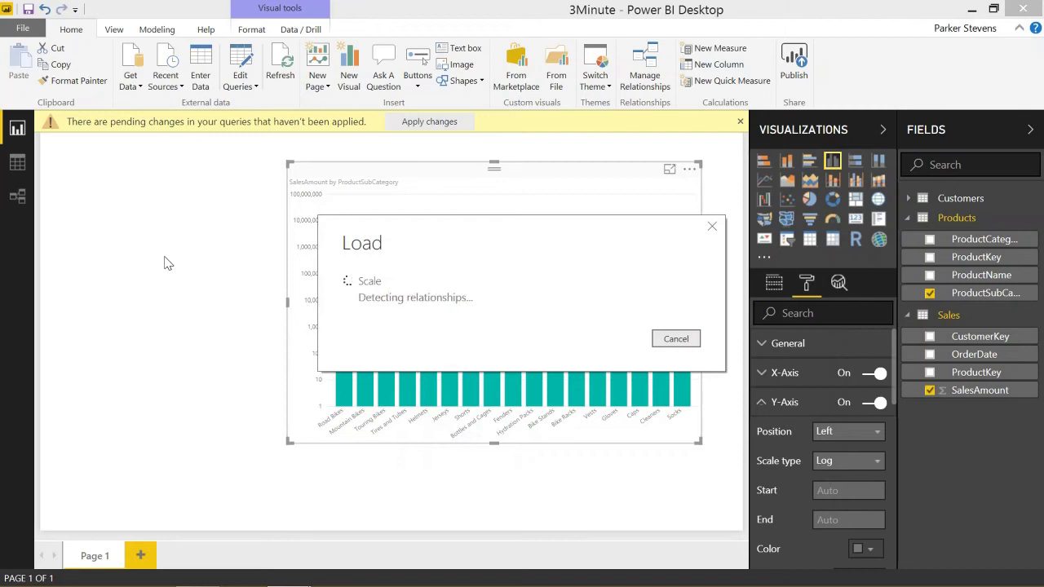
pyautogui.click(247, 253)
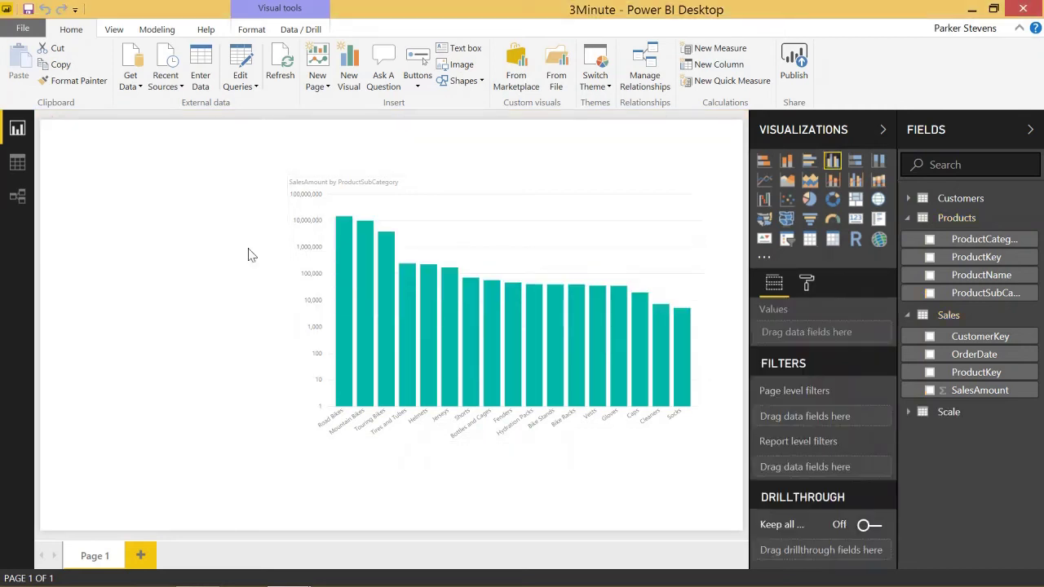
# Add a slicer on the left of the page using the Scale table's ScaleType field.
pyautogui.click(786, 238)
pyautogui.moveTo(177, 492); pyautogui.dragTo(159, 335)
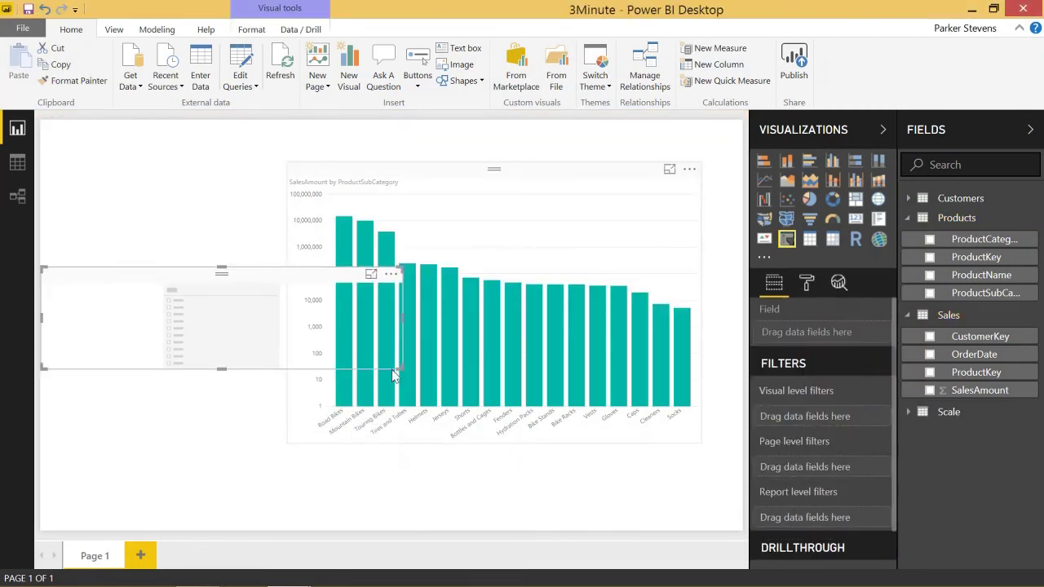
pyautogui.moveTo(391, 369); pyautogui.dragTo(253, 399)
pyautogui.click(948, 417)
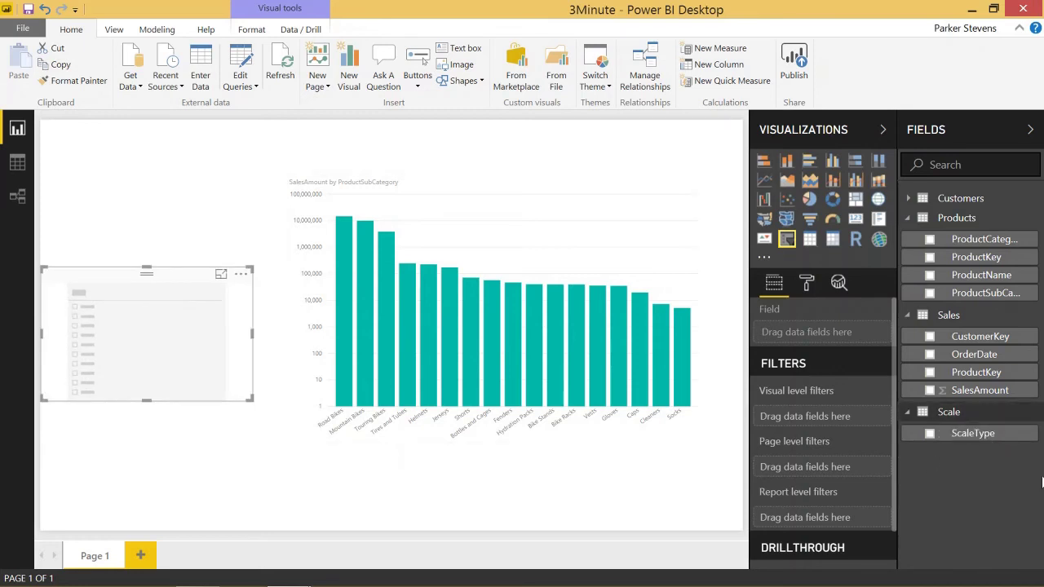
pyautogui.moveTo(974, 434); pyautogui.dragTo(176, 330)
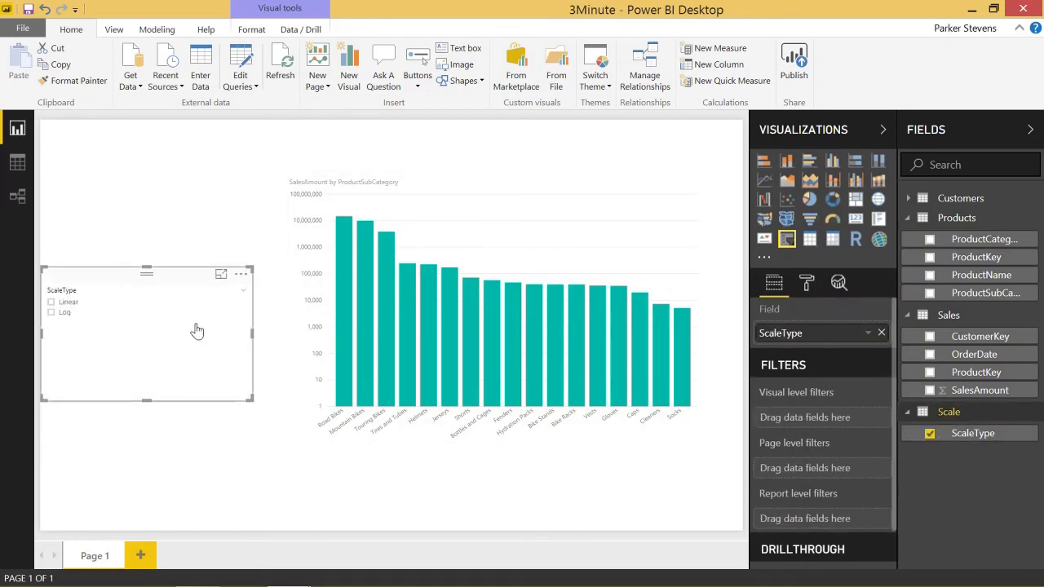
# Set the slicer's orientation to Horizontal, shorten it to fit its tiles and move it up.
pyautogui.click(806, 282)
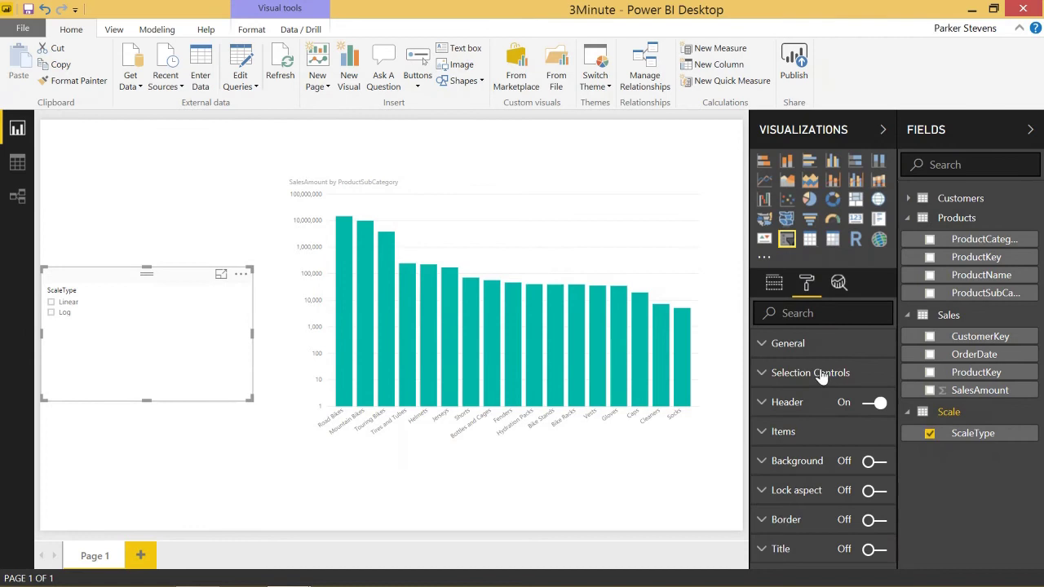
pyautogui.click(813, 345)
pyautogui.click(874, 431)
pyautogui.click(839, 465)
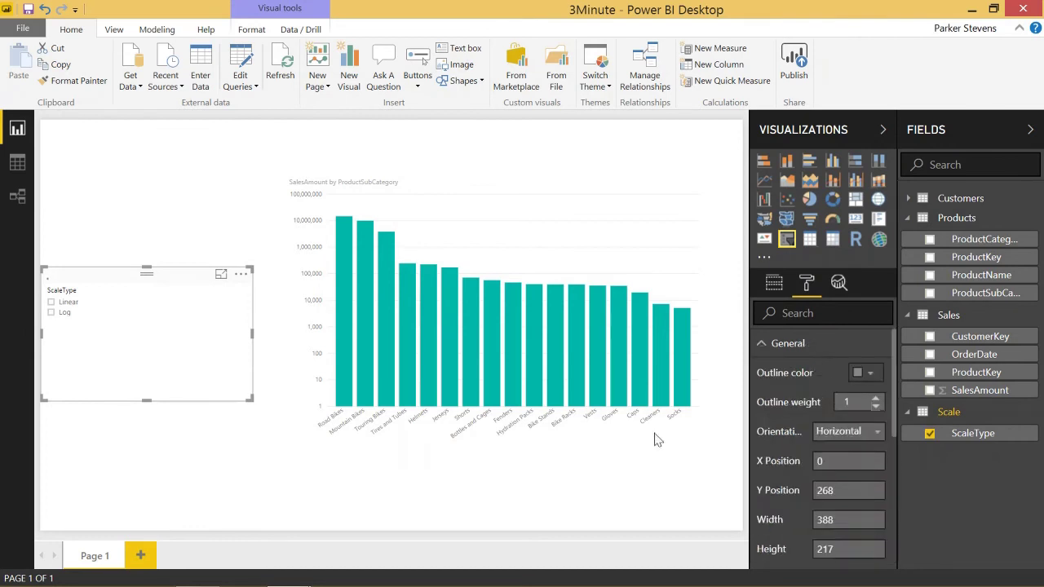
pyautogui.moveTo(251, 399); pyautogui.dragTo(253, 350)
pyautogui.moveTo(188, 282); pyautogui.dragTo(188, 248)
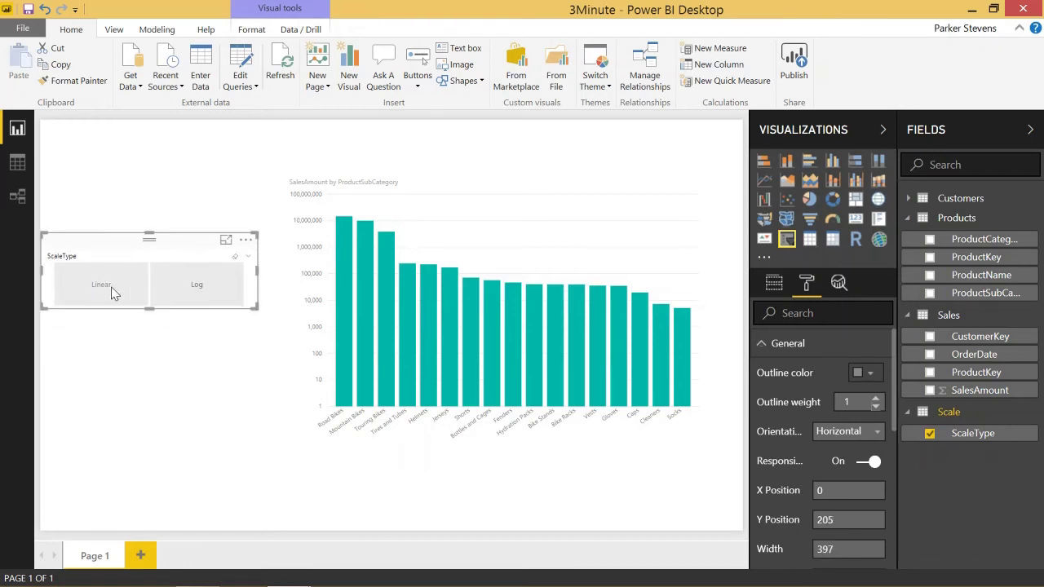
# Test the slicer by toggling Linear and Log, leaving Log selected.
pyautogui.click(125, 293)
pyautogui.click(170, 299)
pyautogui.click(135, 295)
pyautogui.click(170, 300)
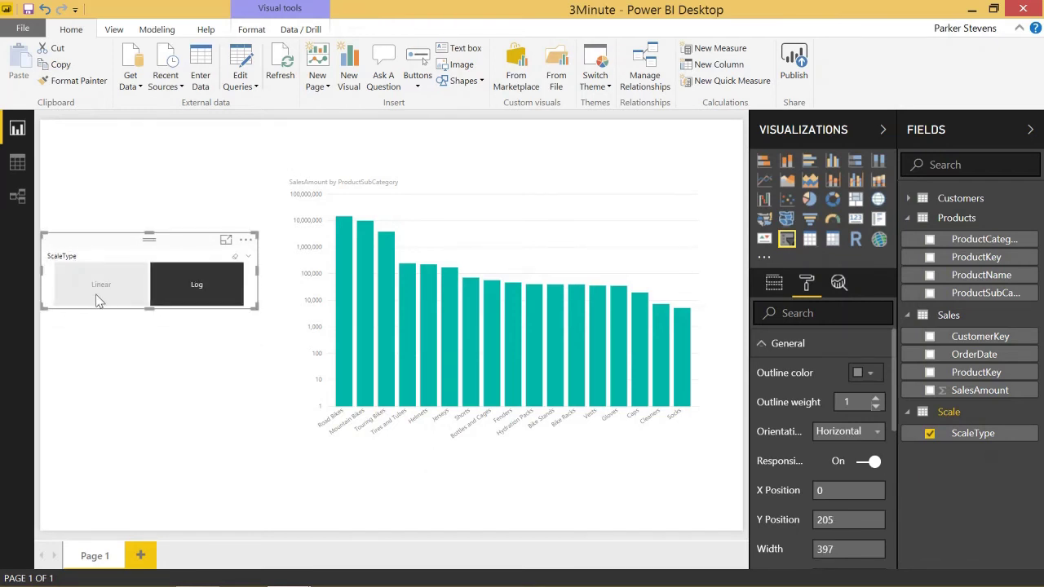
pyautogui.click(139, 298)
pyautogui.click(170, 302)
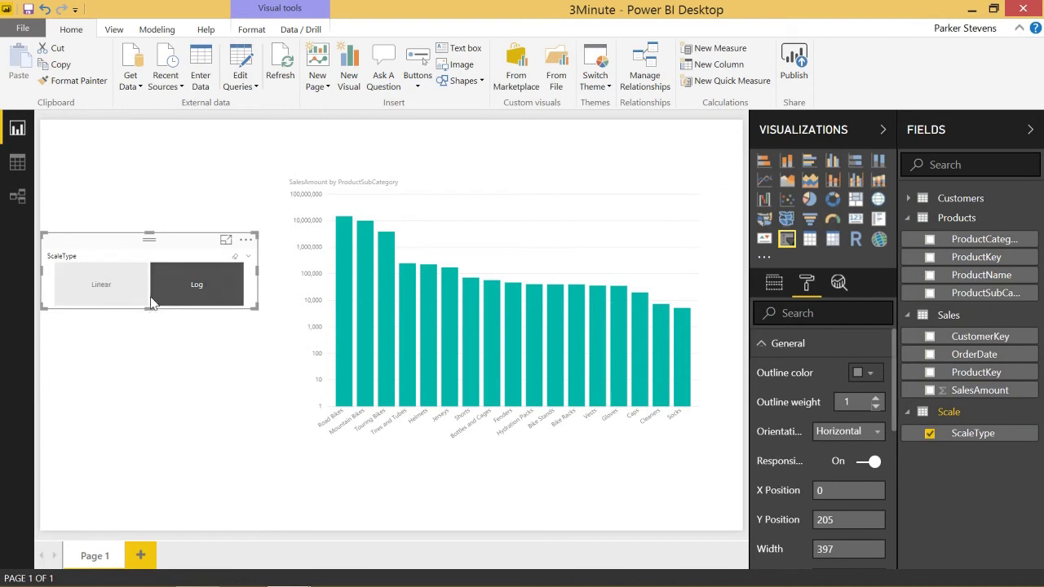
pyautogui.click(526, 193)
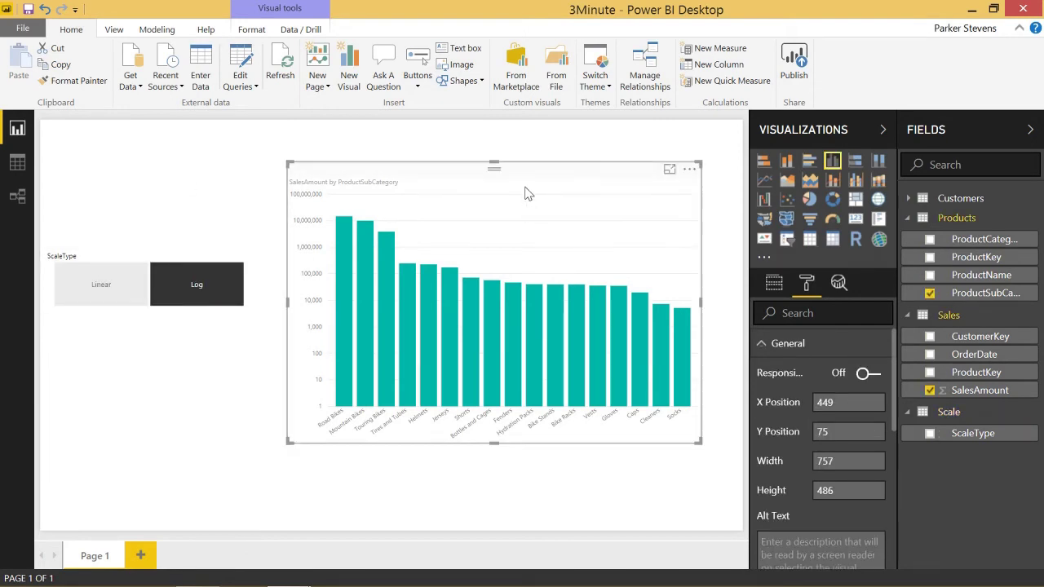
# Create a new measure in the Sales table named ScaleSelection.
pyautogui.rightClick(960, 326)
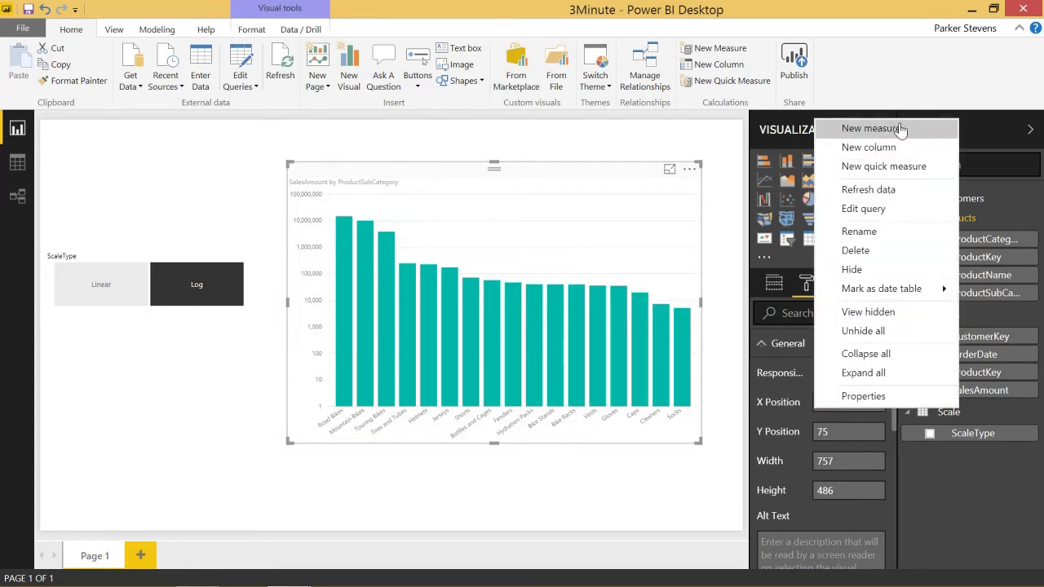
pyautogui.click(871, 129)
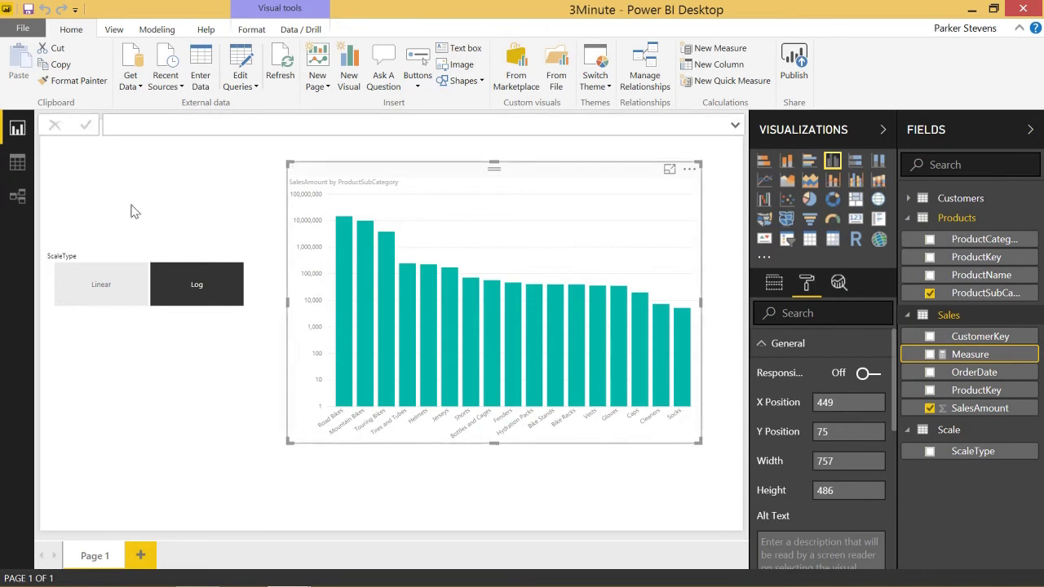
pyautogui.click(735, 127)
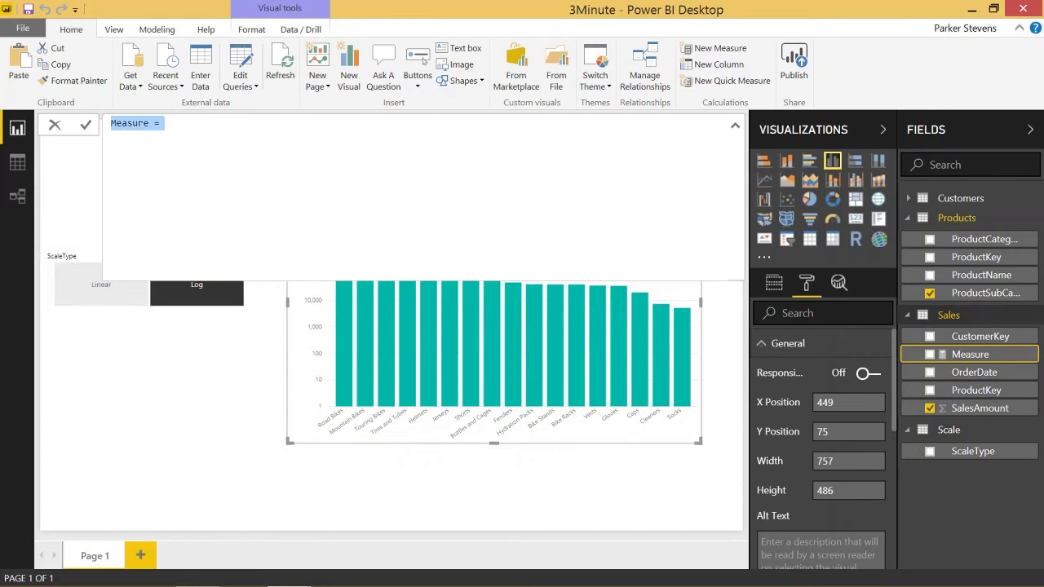
pyautogui.write('ScaleSelec')
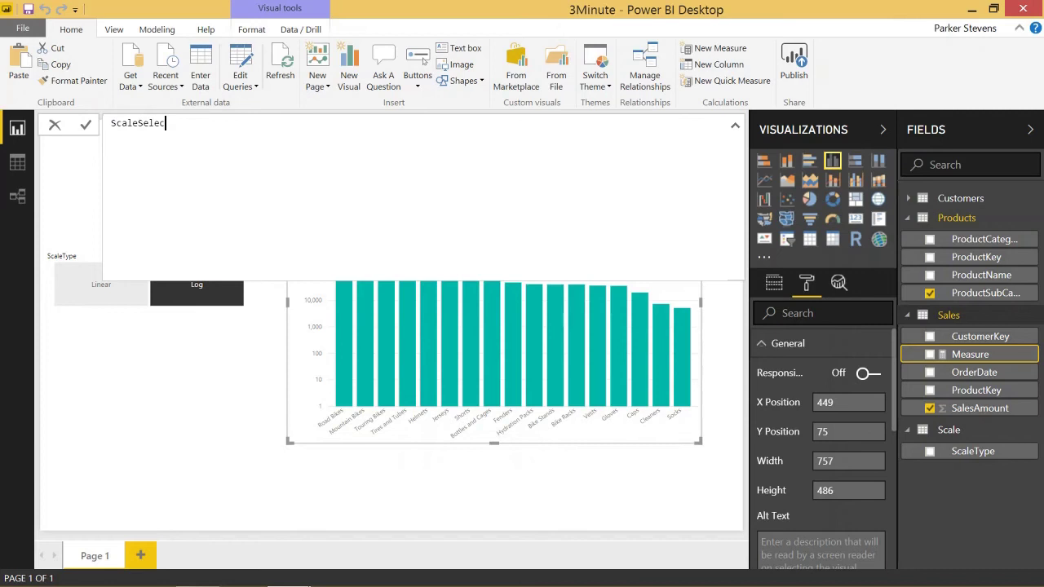
pyautogui.write('tion =')
# Define ScaleSelection as IF(SELECTEDVALUE(Scale[ScaleType]) = "Linear", 0, BLANK()) and commit it.
pyautogui.hotkey('shift', 'Return')
pyautogui.write('IF(')
pyautogui.hotkey('shift', 'Return')
pyautogui.press('Tab')
pyautogui.write('Sel')
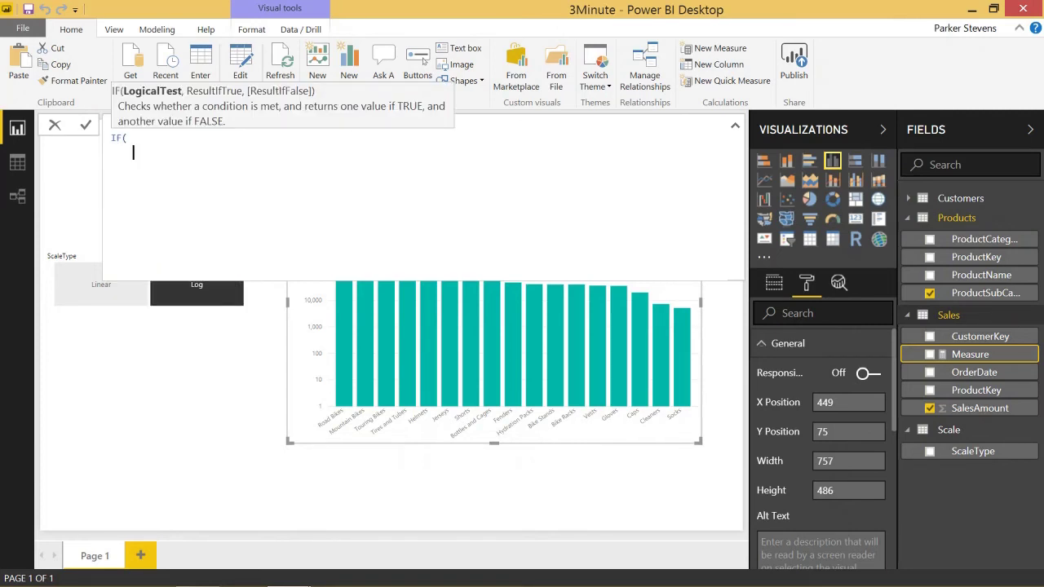
pyautogui.press('Down')
pyautogui.press('Down')
pyautogui.press('Down')
pyautogui.press('Tab')
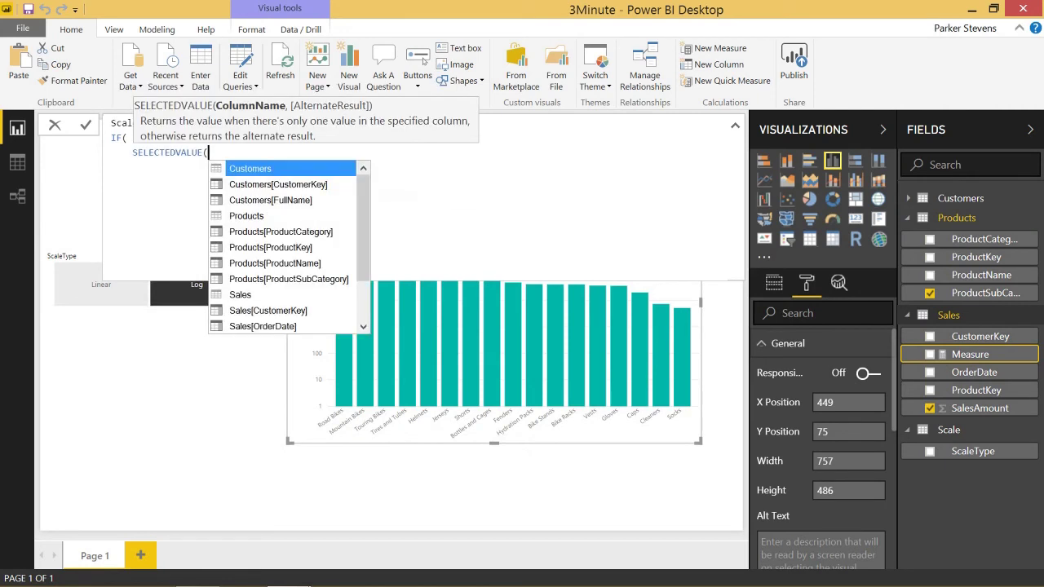
pyautogui.write('c')
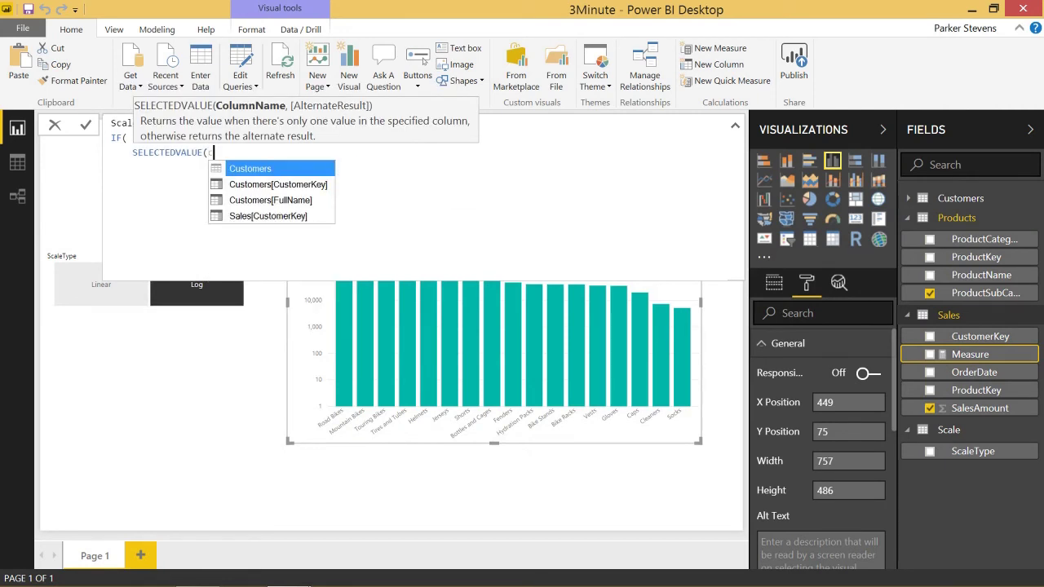
pyautogui.write('s')
pyautogui.press('Down')
pyautogui.press('Tab')
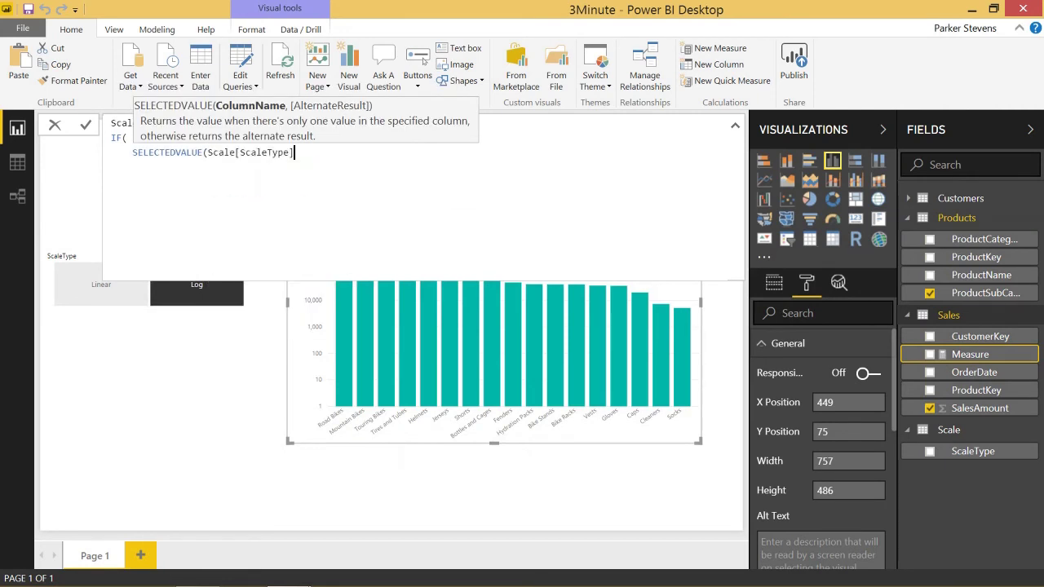
pyautogui.write(') ')
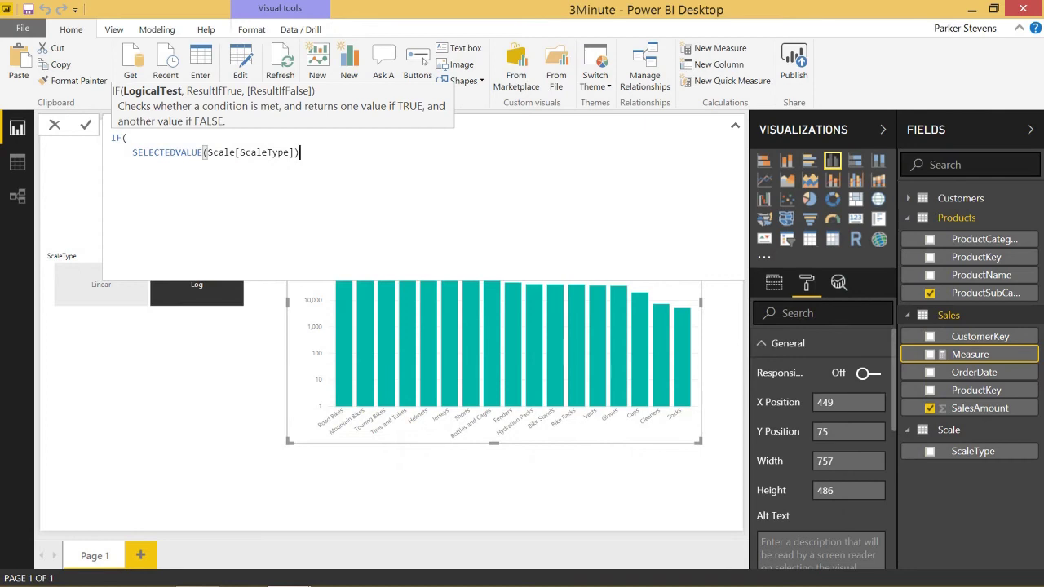
pyautogui.write('= "Linear",')
pyautogui.hotkey('shift', 'Return')
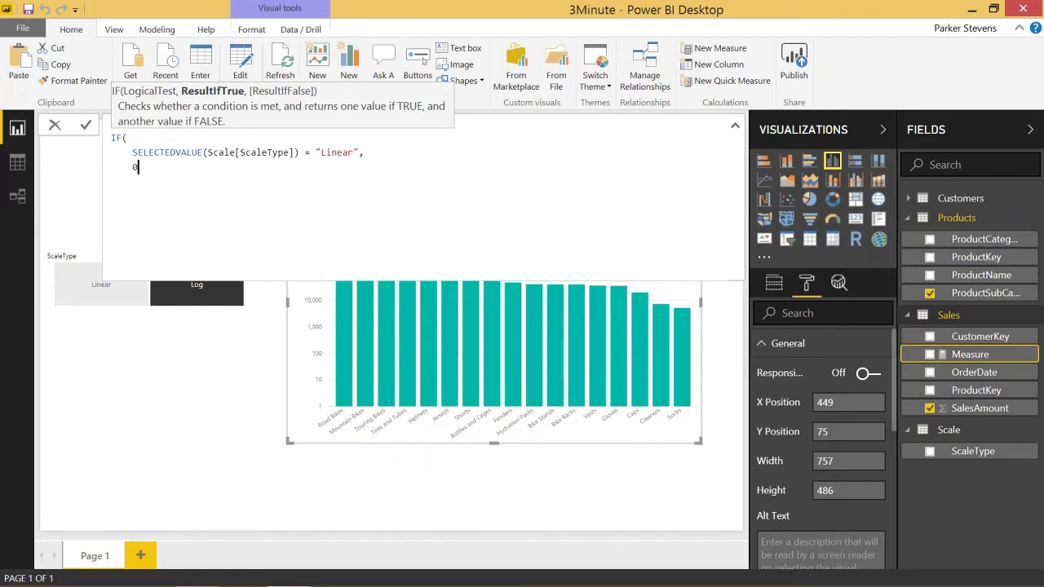
pyautogui.write('0,     ')
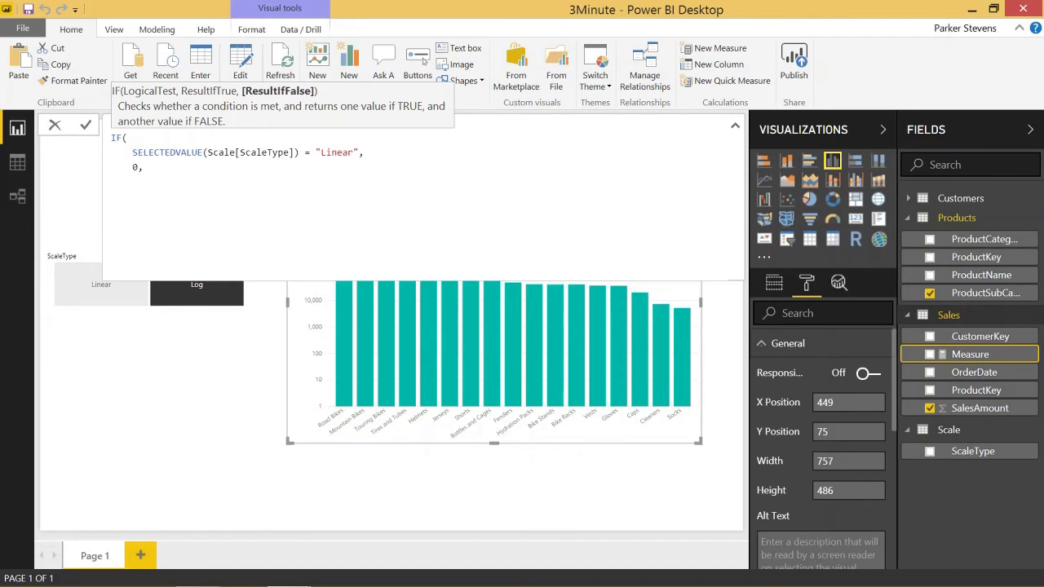
pyautogui.write('BLANK()')
pyautogui.hotkey('shift', 'Return')
pyautogui.write(')')
pyautogui.press('Return')
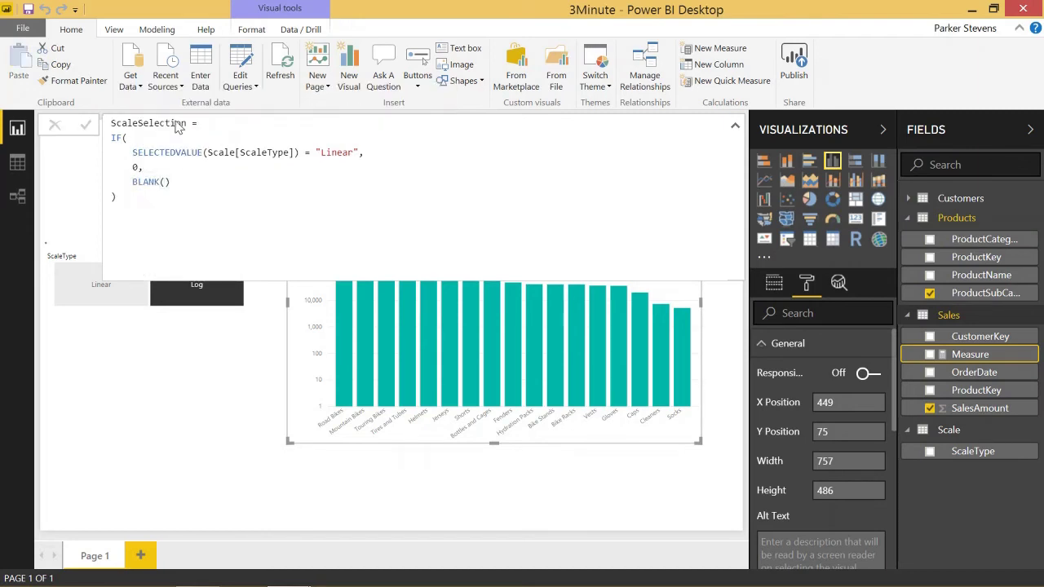
# Add a card showing ScaleSelection, then switch the slicer from Log to Linear so it reads 0.
pyautogui.click(205, 388)
pyautogui.click(855, 218)
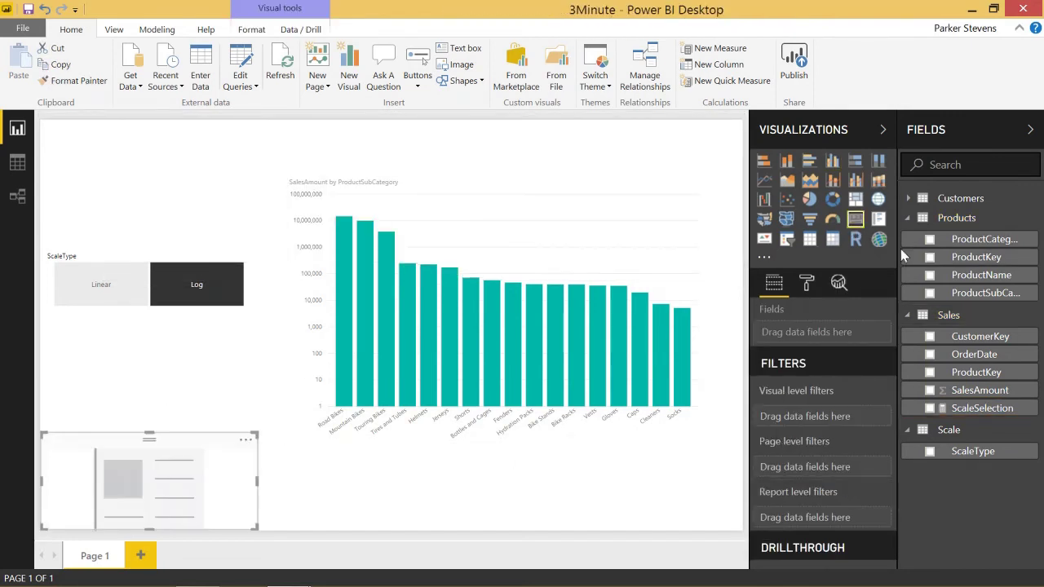
pyautogui.moveTo(991, 409); pyautogui.dragTo(196, 396)
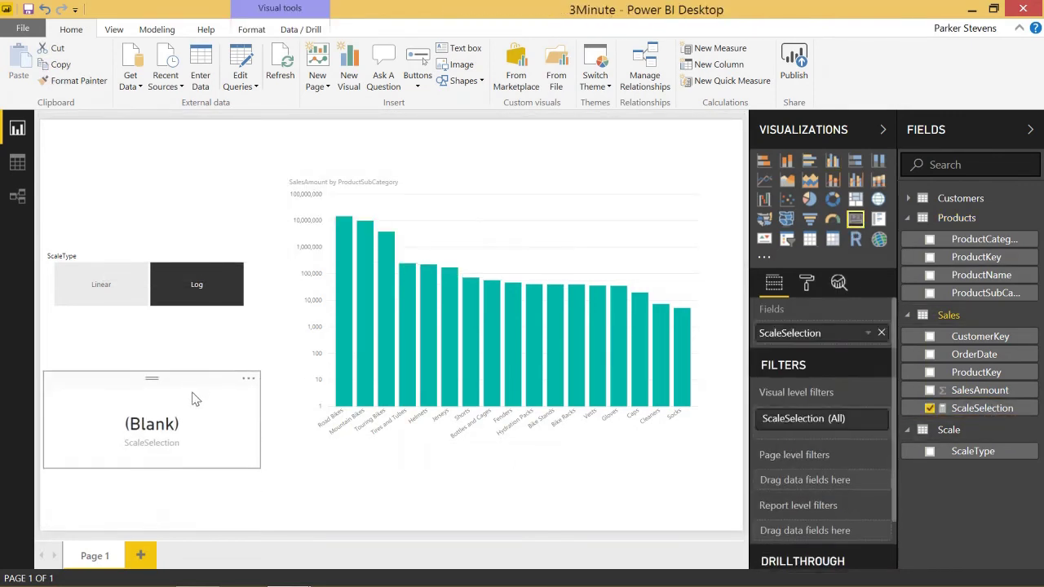
pyautogui.click(201, 285)
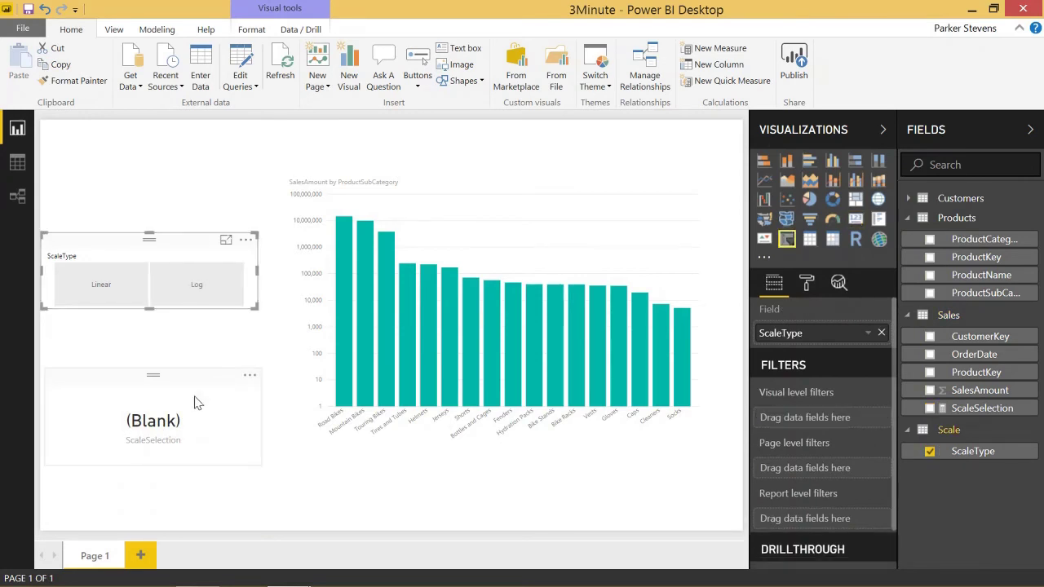
pyautogui.click(110, 287)
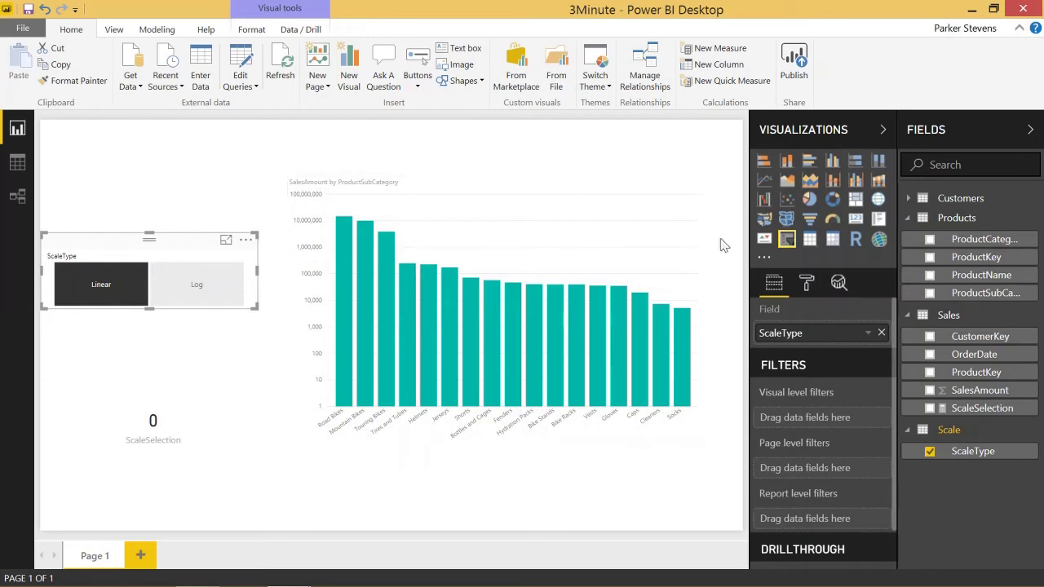
# Add ScaleSelection as a second value on the sales column chart, then test the slicer with Log and Linear.
pyautogui.click(636, 298)
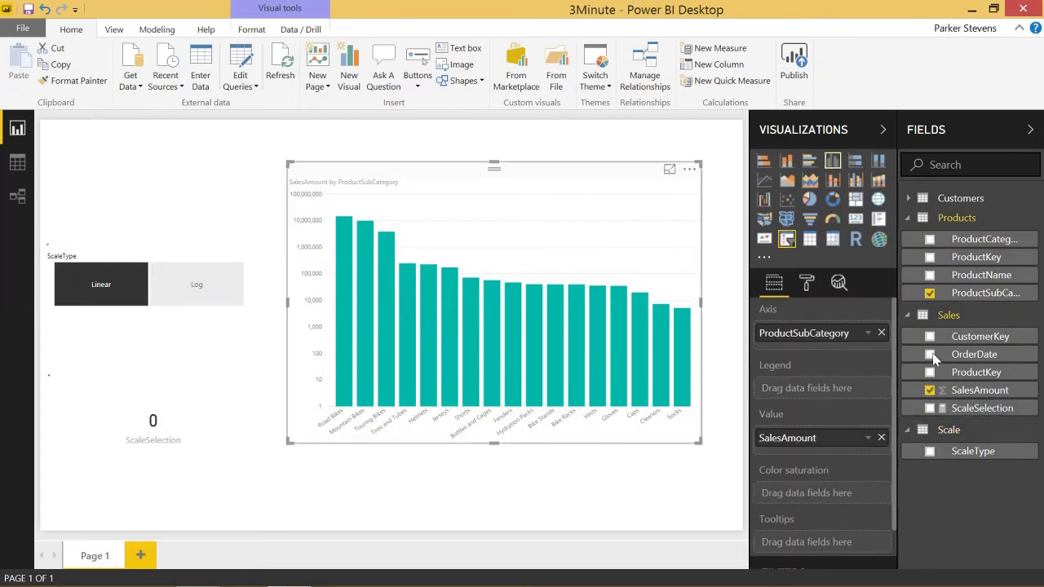
pyautogui.moveTo(996, 414); pyautogui.dragTo(844, 457)
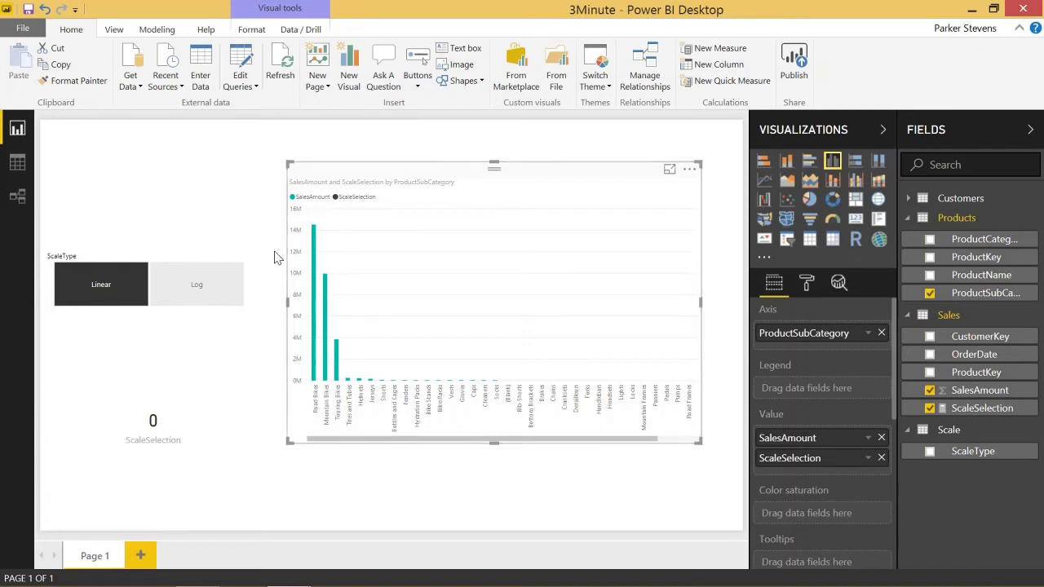
pyautogui.click(196, 296)
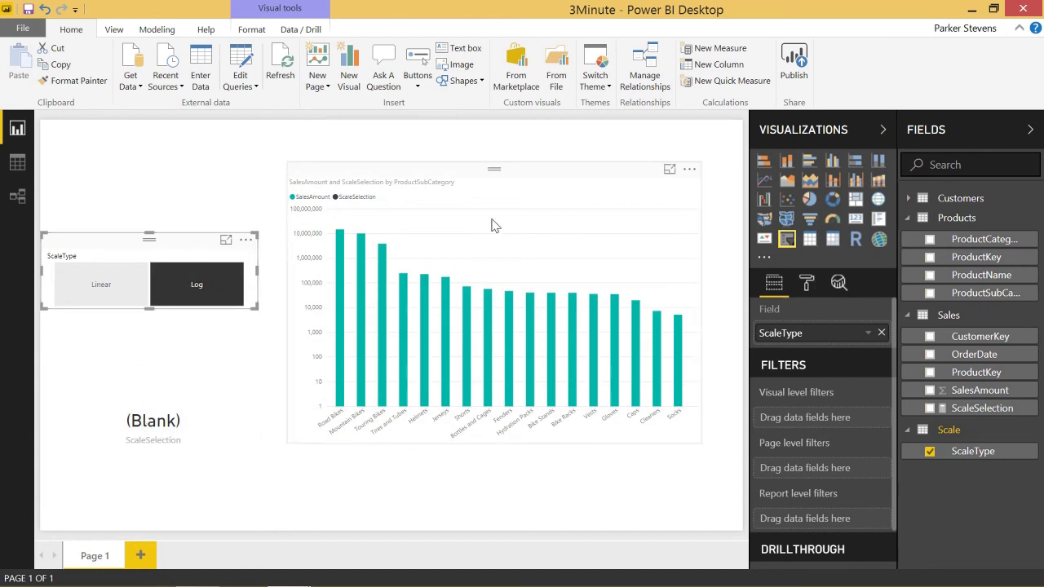
pyautogui.click(94, 283)
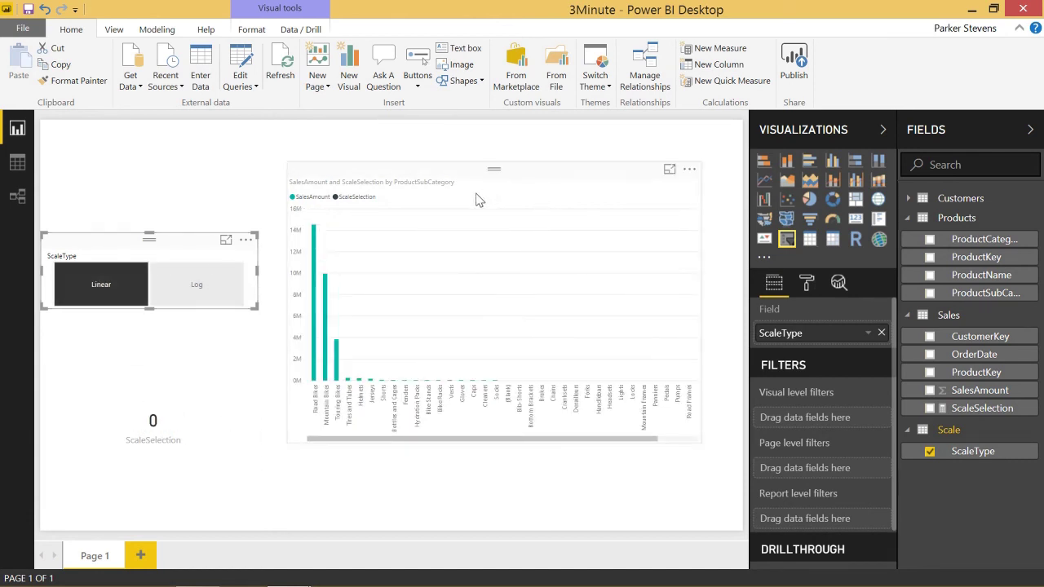
pyautogui.click(524, 196)
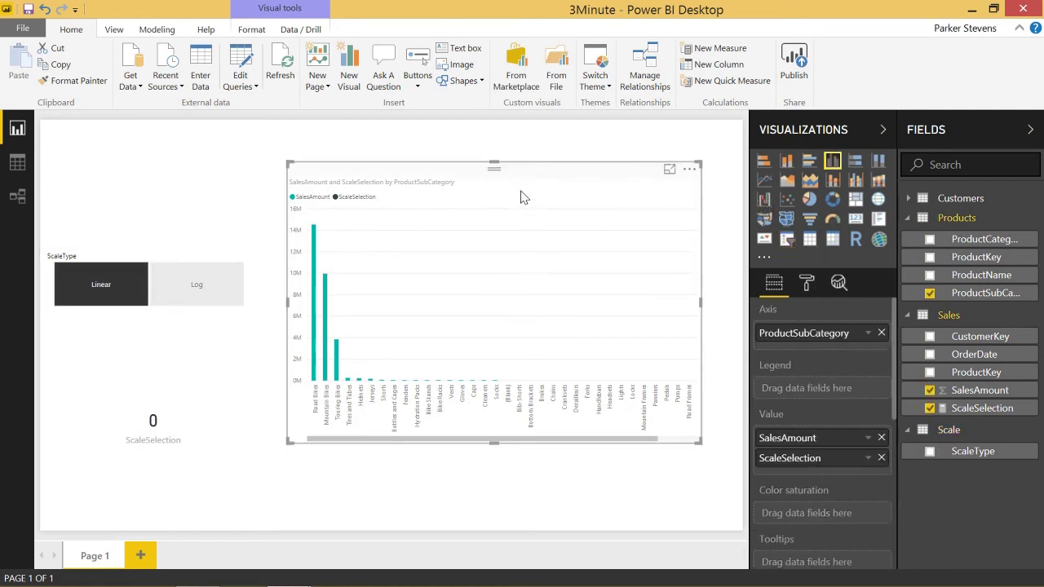
# Open the chart's Y-axis scale type options, leave it at Linear, and set the slicer to Log.
pyautogui.click(806, 283)
pyautogui.click(789, 431)
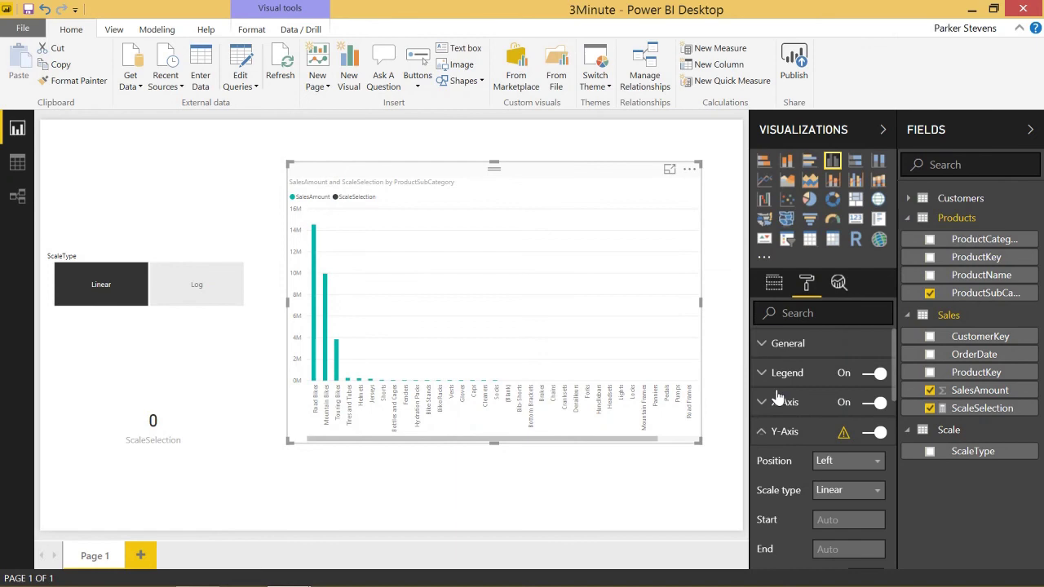
pyautogui.scroll(-1, 862, 436)
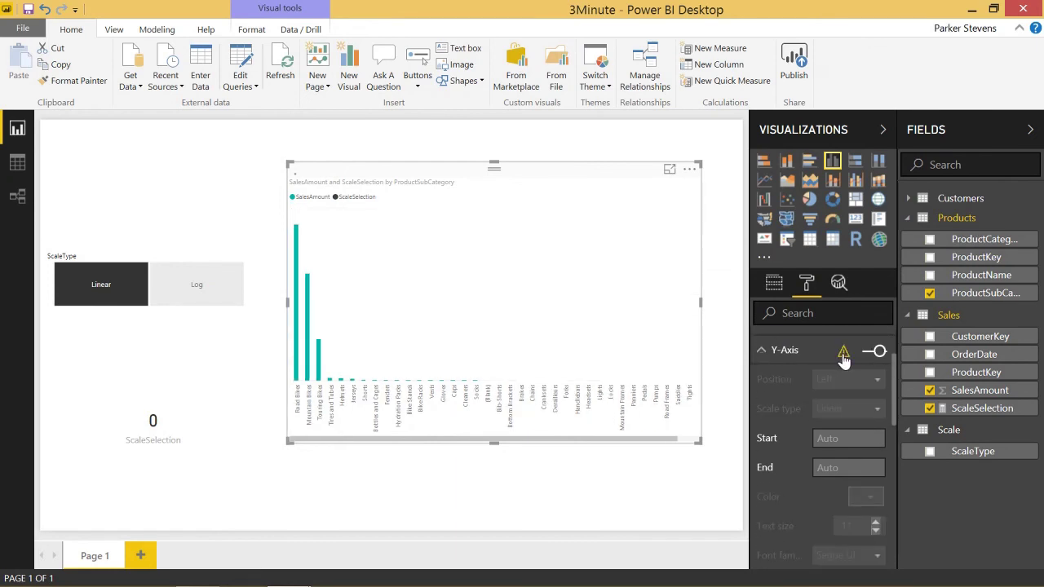
pyautogui.click(852, 408)
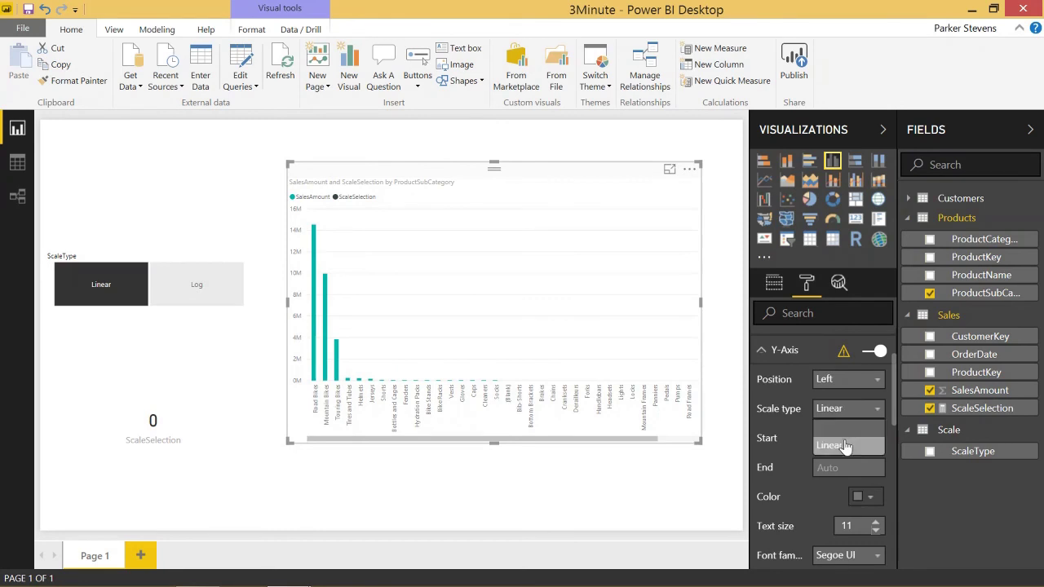
pyautogui.click(840, 442)
pyautogui.click(846, 409)
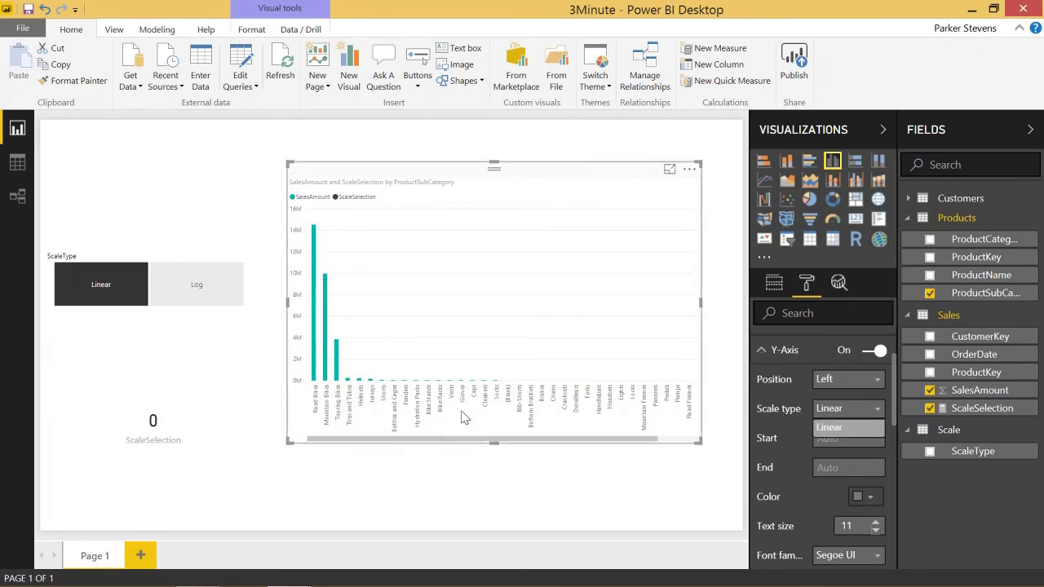
pyautogui.click(202, 291)
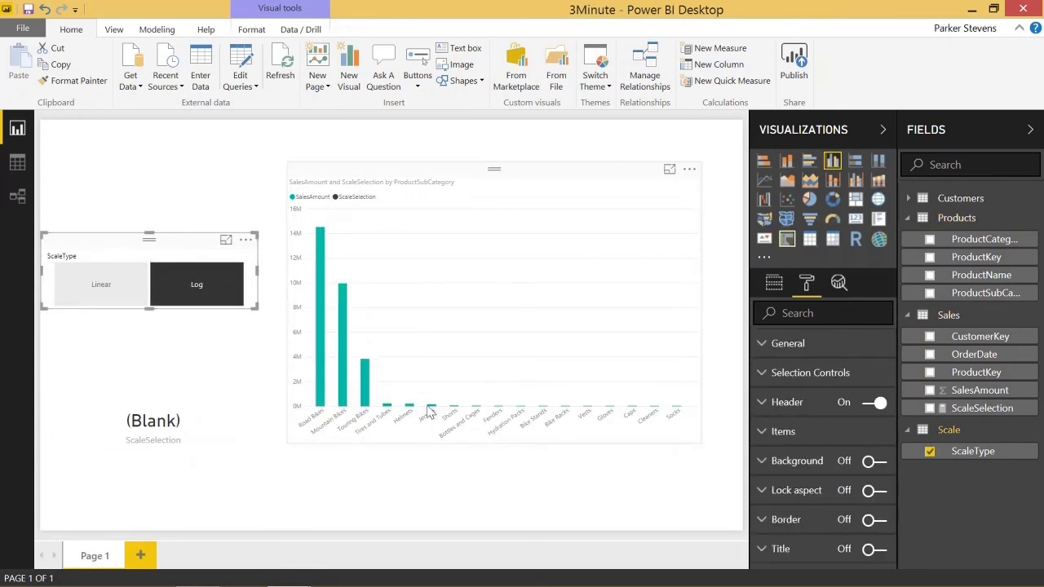
pyautogui.click(204, 334)
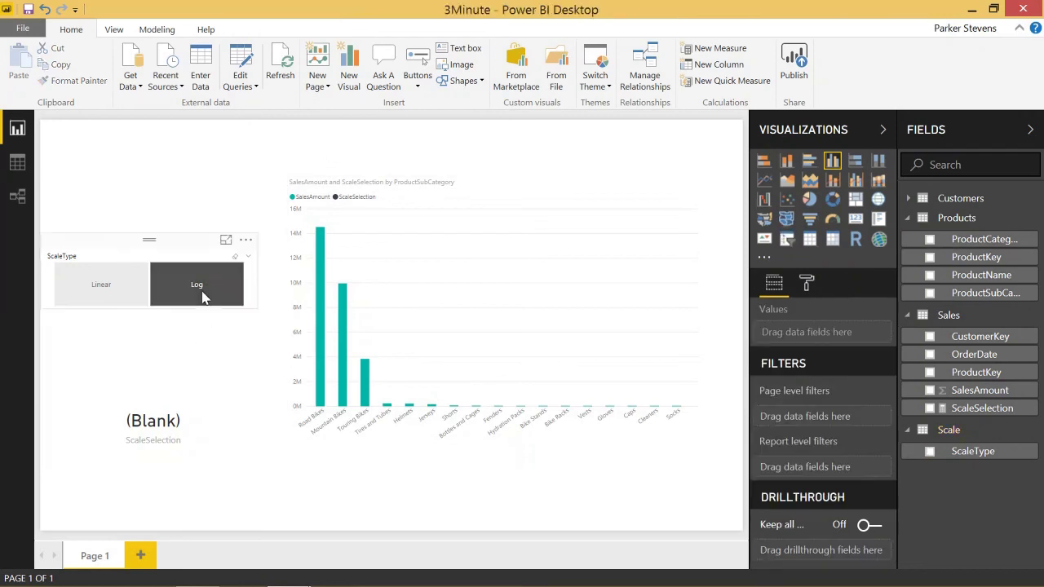
pyautogui.click(477, 290)
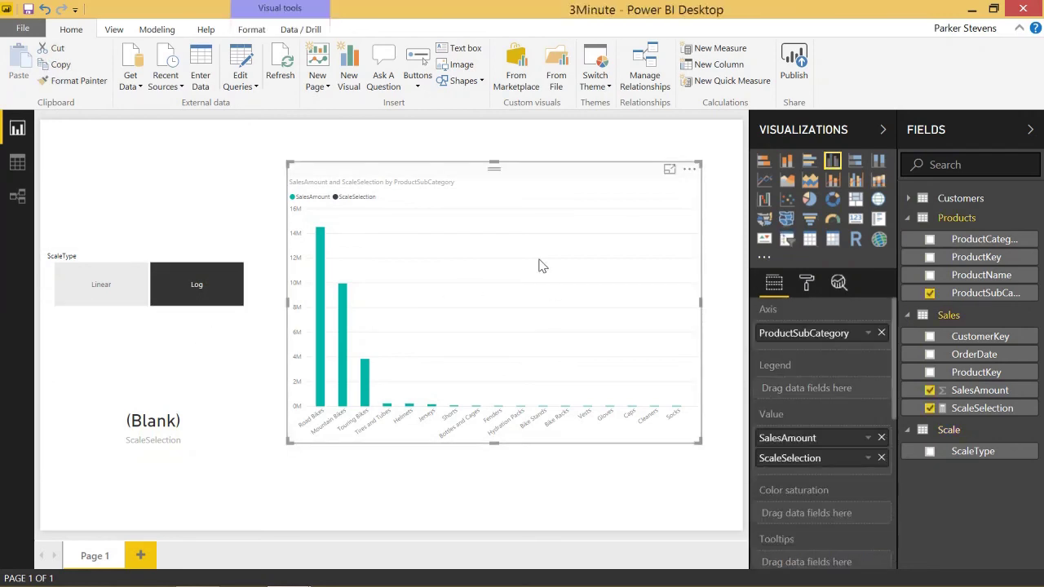
# Set the column chart's Y-axis scale type to Log and test the slicer with Linear and Log.
pyautogui.click(812, 289)
pyautogui.click(808, 436)
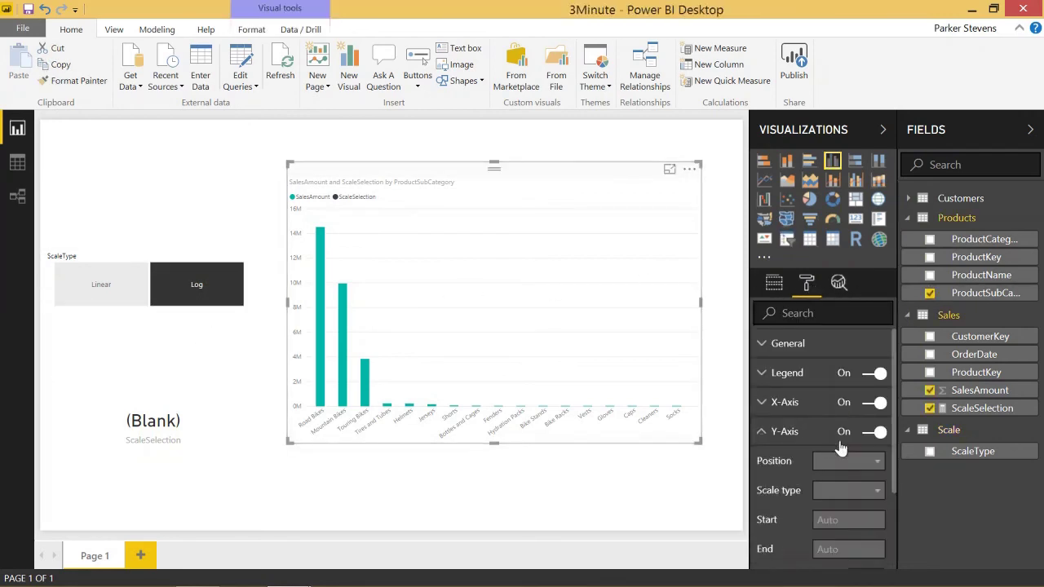
pyautogui.click(856, 488)
pyautogui.click(832, 522)
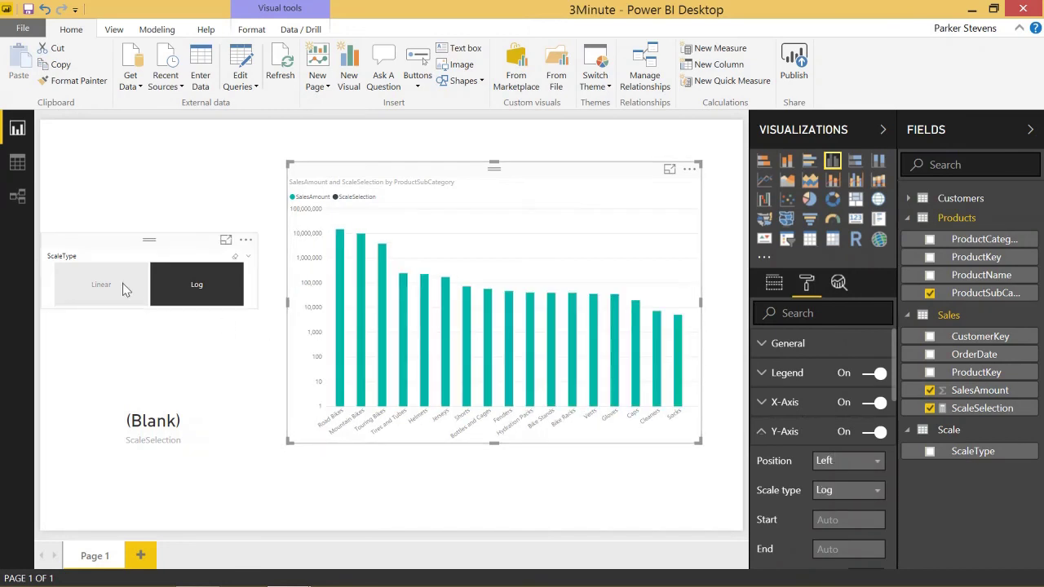
pyautogui.click(123, 283)
pyautogui.click(177, 299)
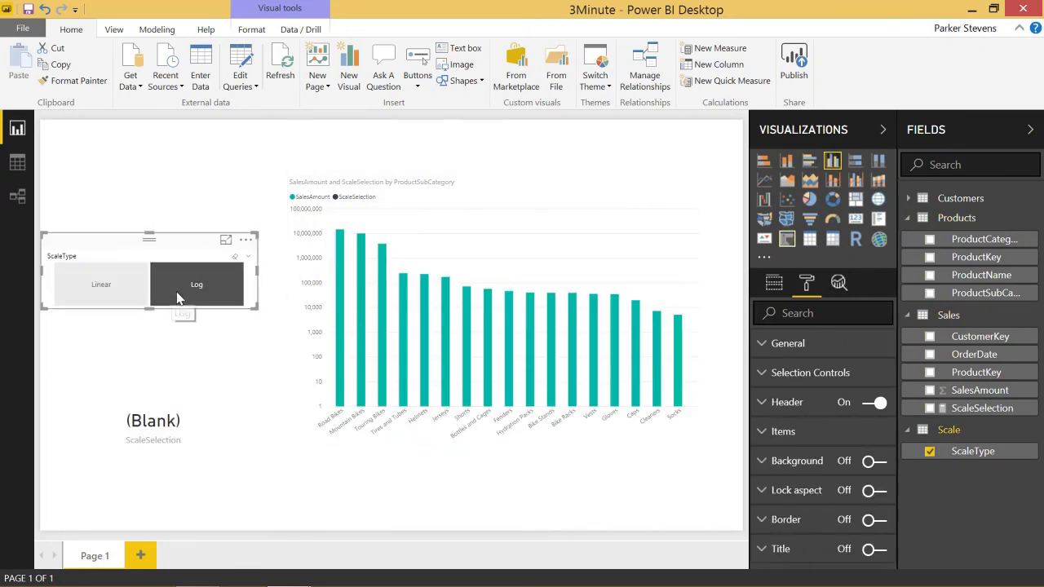
pyautogui.click(548, 210)
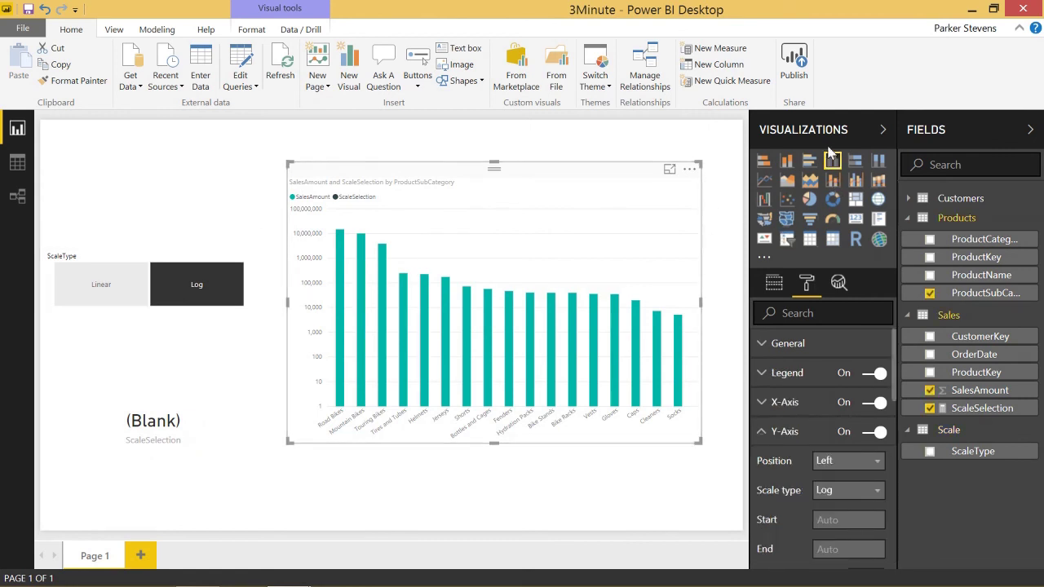
# Change the sales visual to a line chart and set the slicer to Linear, giving a 0–16M axis.
pyautogui.click(764, 180)
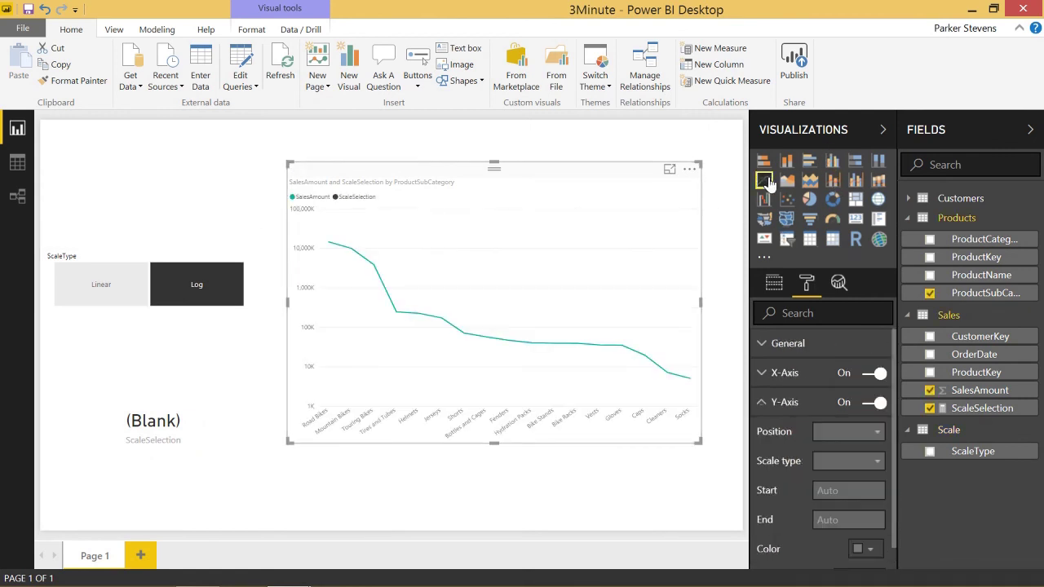
pyautogui.click(95, 287)
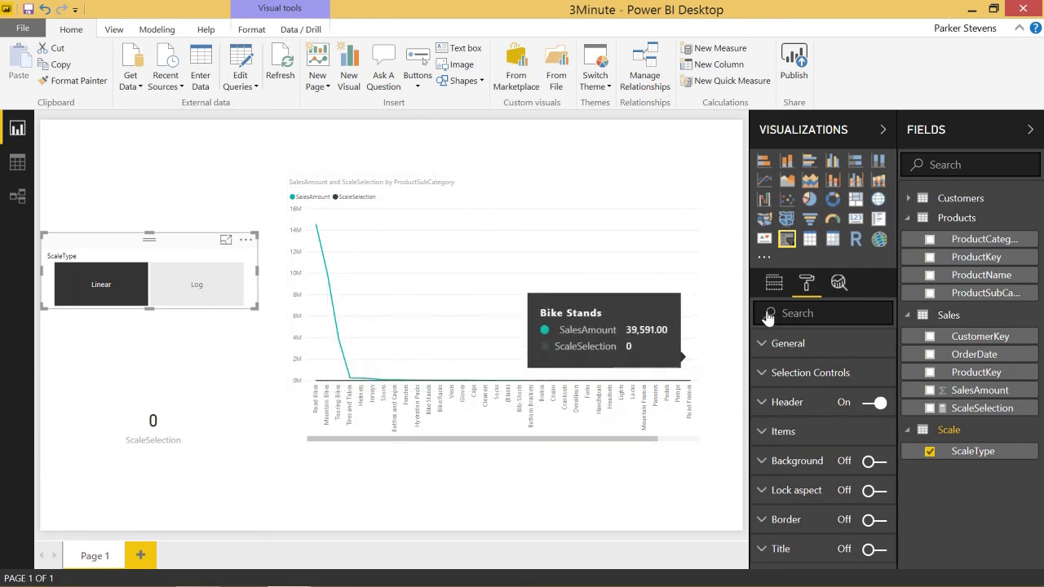
pyautogui.click(621, 183)
# Set the ScaleSelection series colour to white in the line chart's data colours.
pyautogui.click(806, 283)
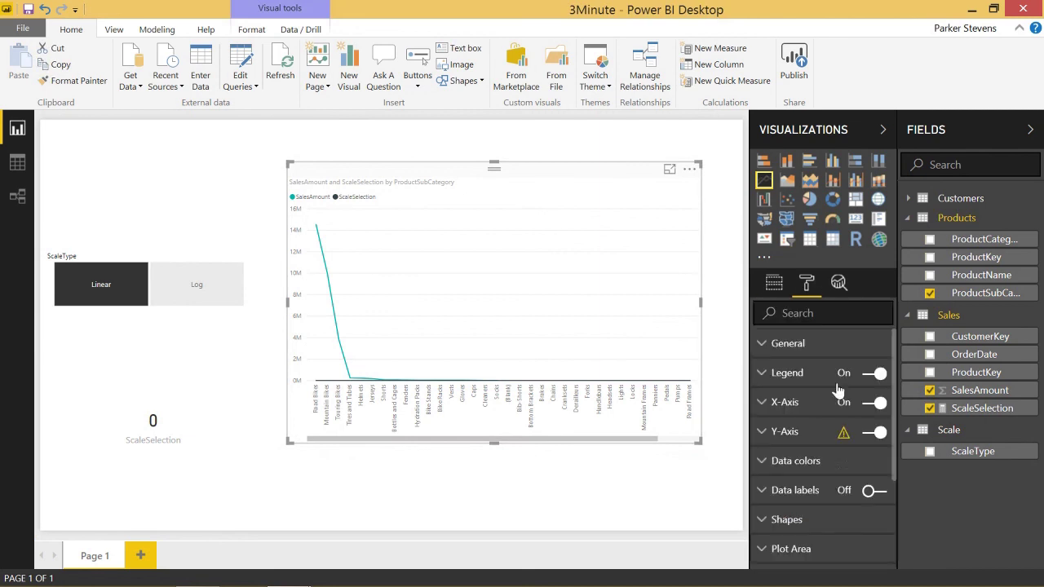
pyautogui.click(805, 462)
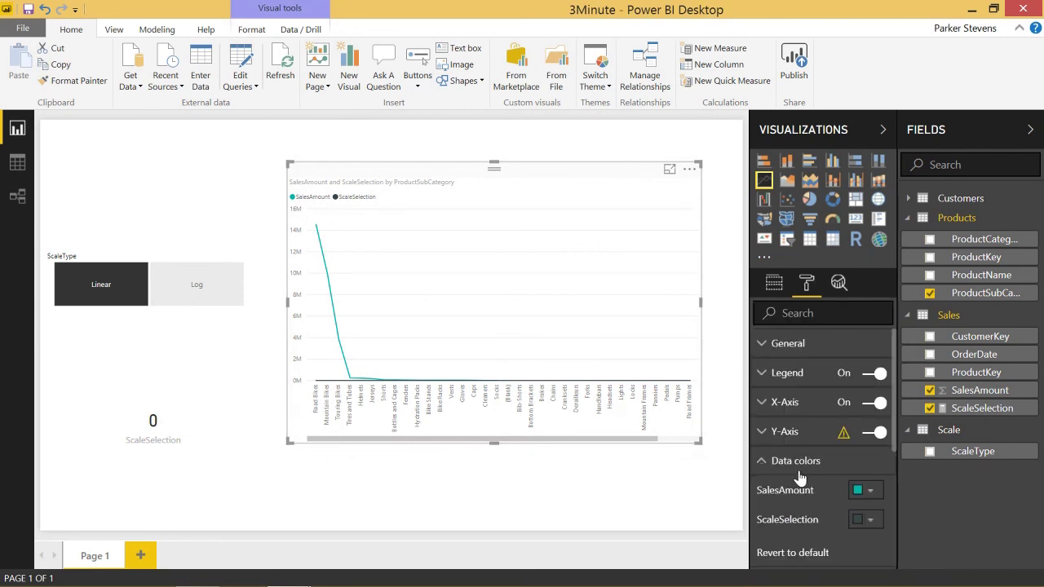
pyautogui.click(865, 519)
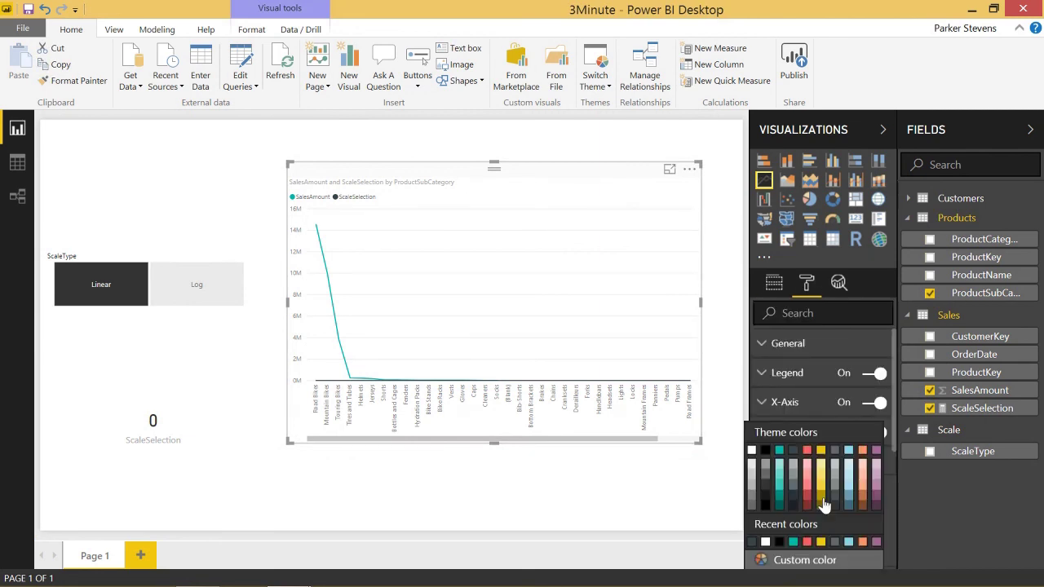
pyautogui.click(750, 463)
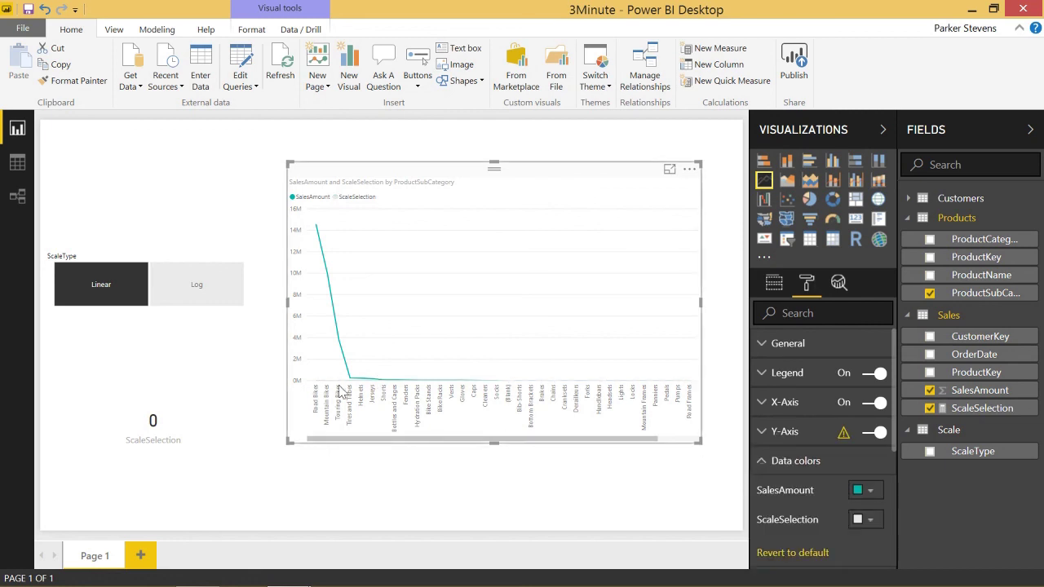
# Test the ScaleType slicer on Log, then return it to Linear.
pyautogui.moveTo(339, 384)
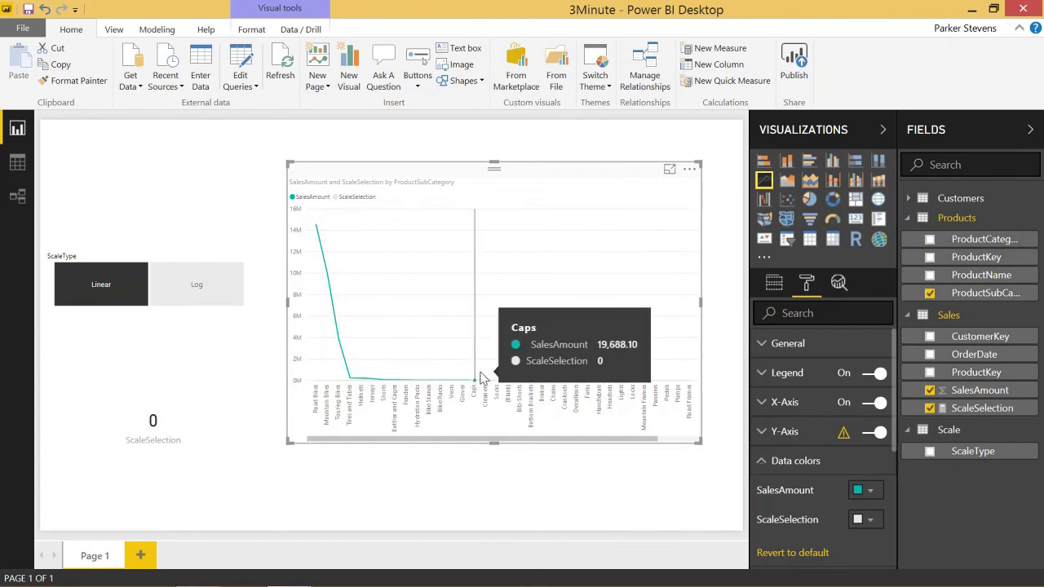
pyautogui.click(164, 290)
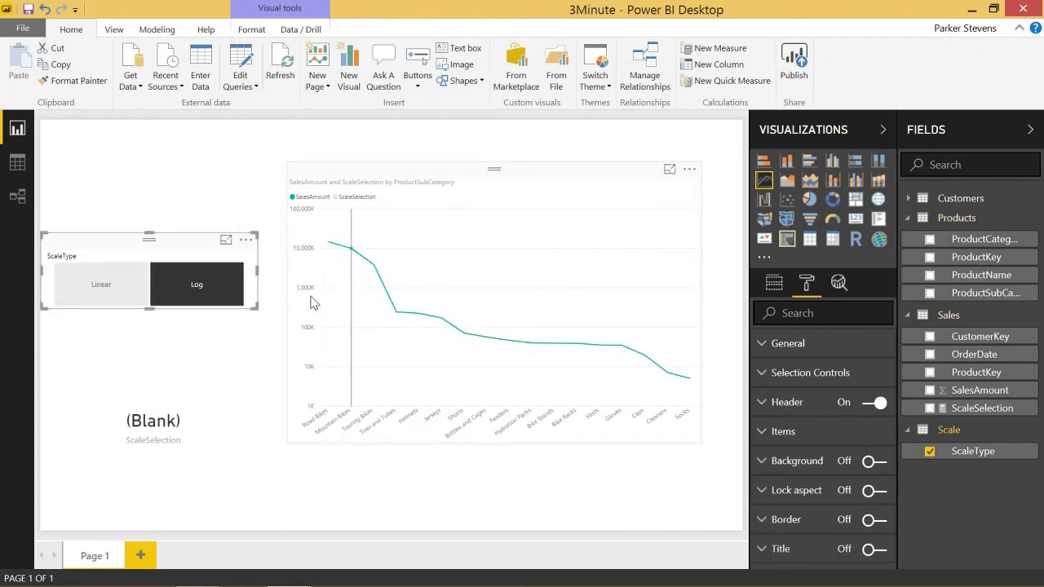
pyautogui.click(110, 285)
# Convert the sales line chart to a line and clustered column chart, then toggle ScaleType Log, Linear, Log.
pyautogui.click(569, 247)
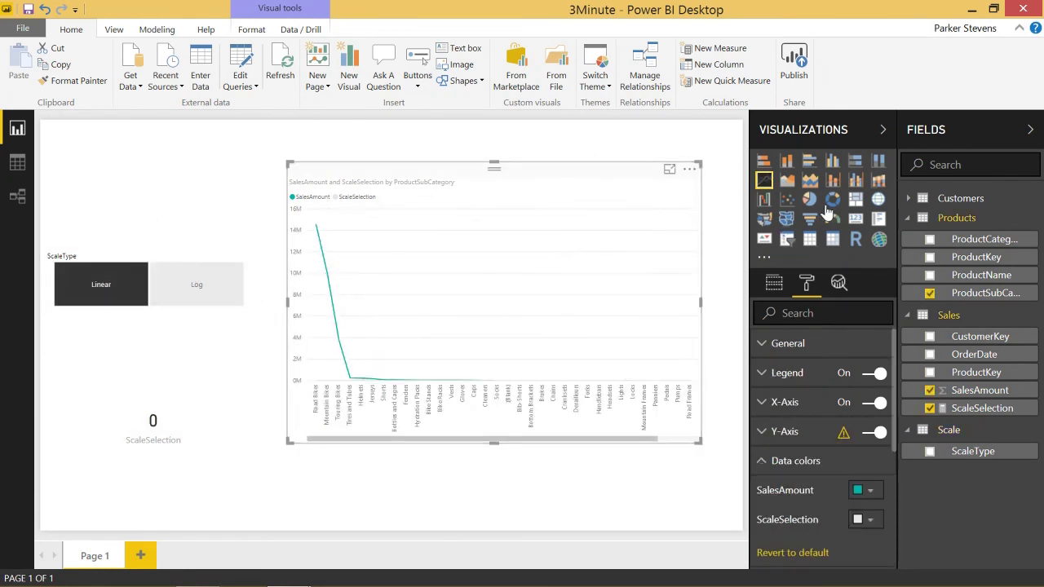
pyautogui.click(855, 183)
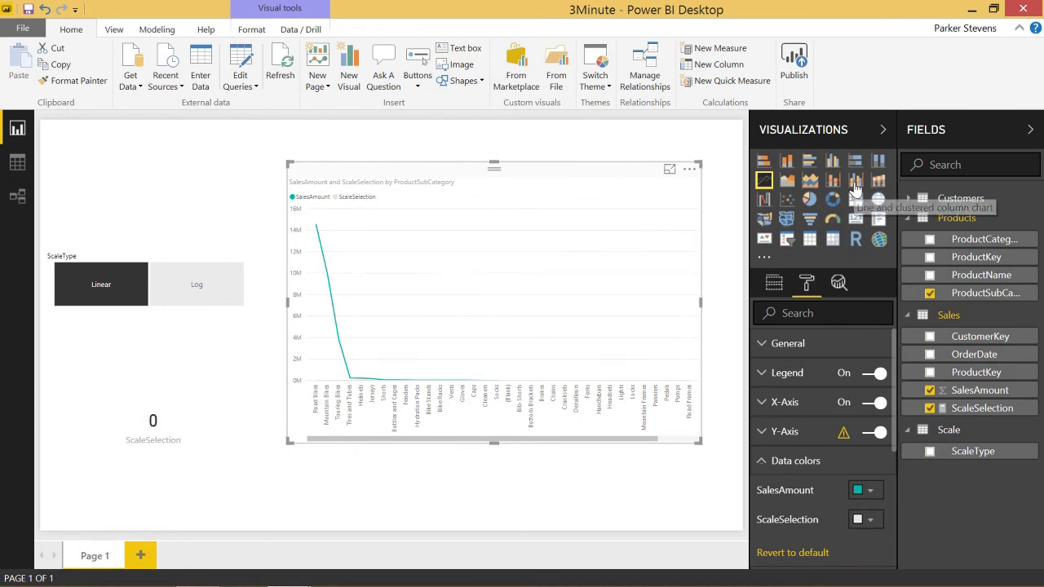
pyautogui.click(169, 291)
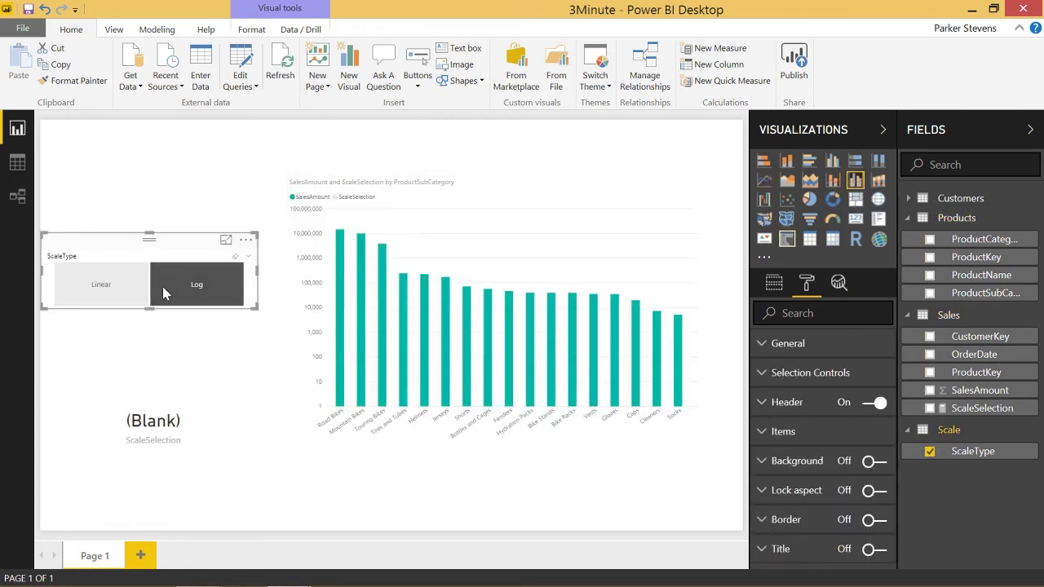
pyautogui.click(108, 290)
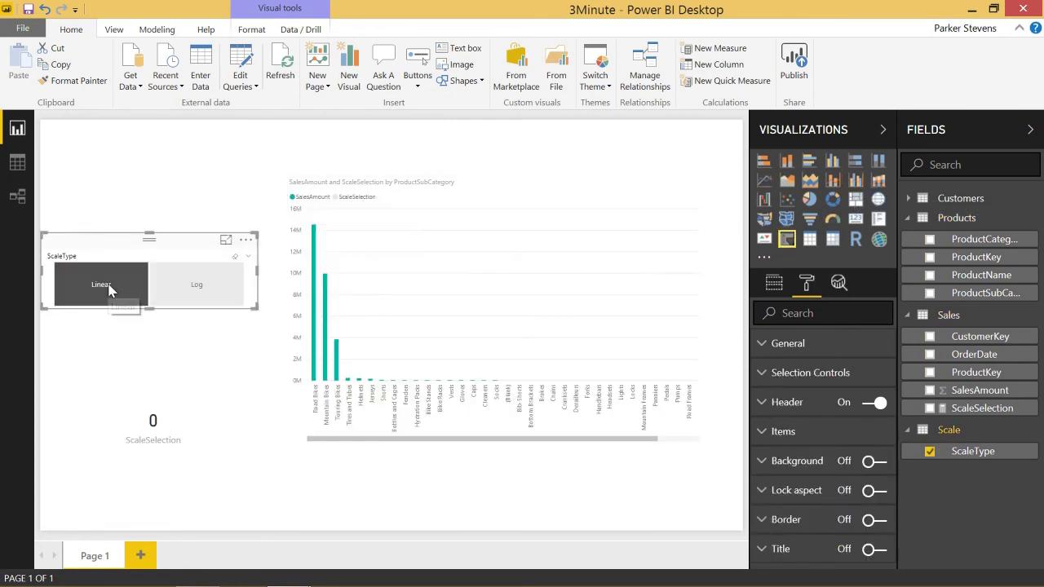
pyautogui.click(183, 298)
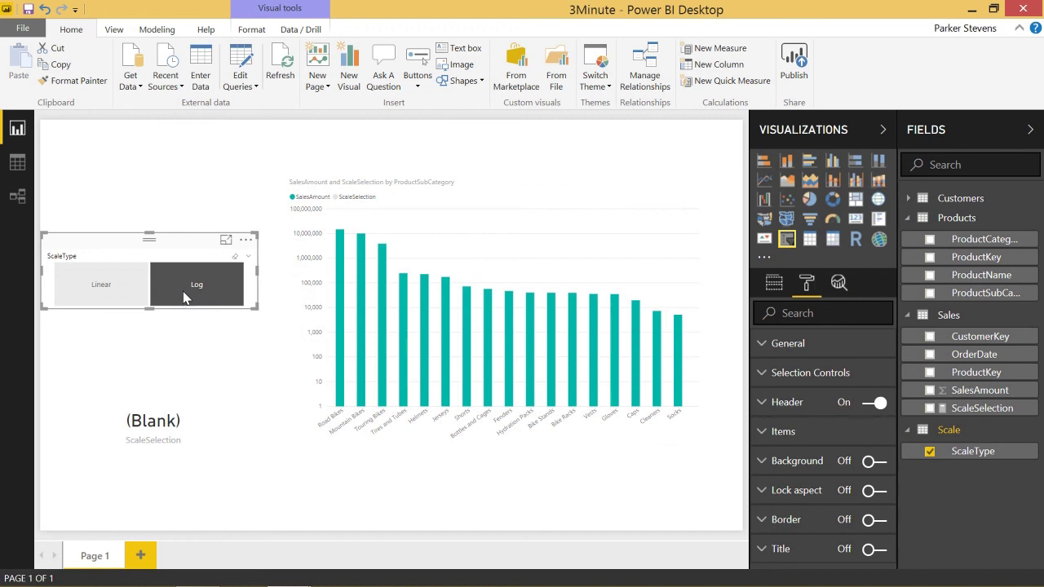